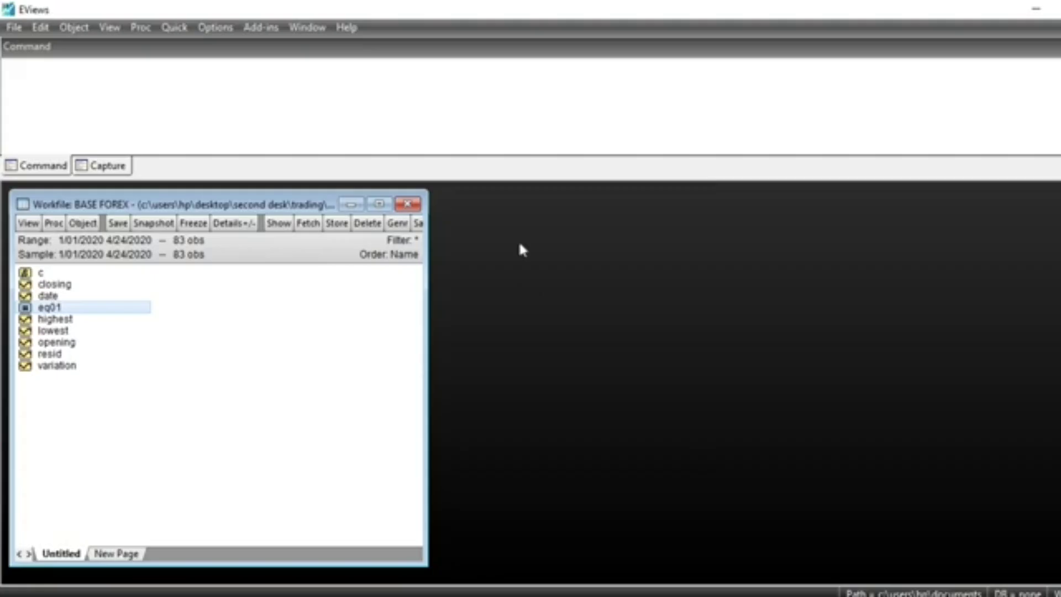
# Step: Enter ARMA as a command note and select the closing series in the workfile
pyautogui.click(140, 78)
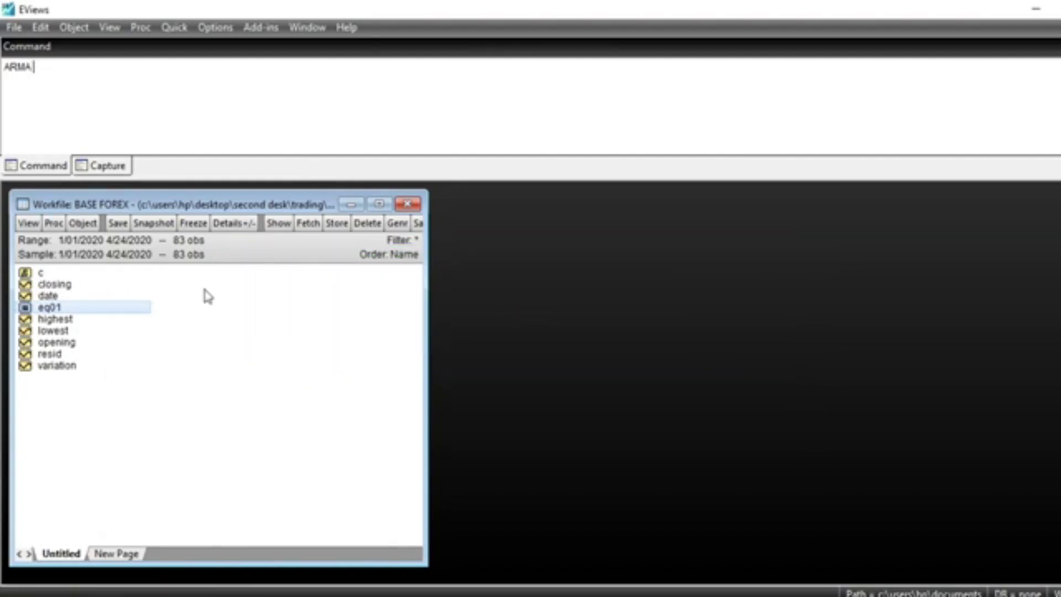
pyautogui.click(66, 288)
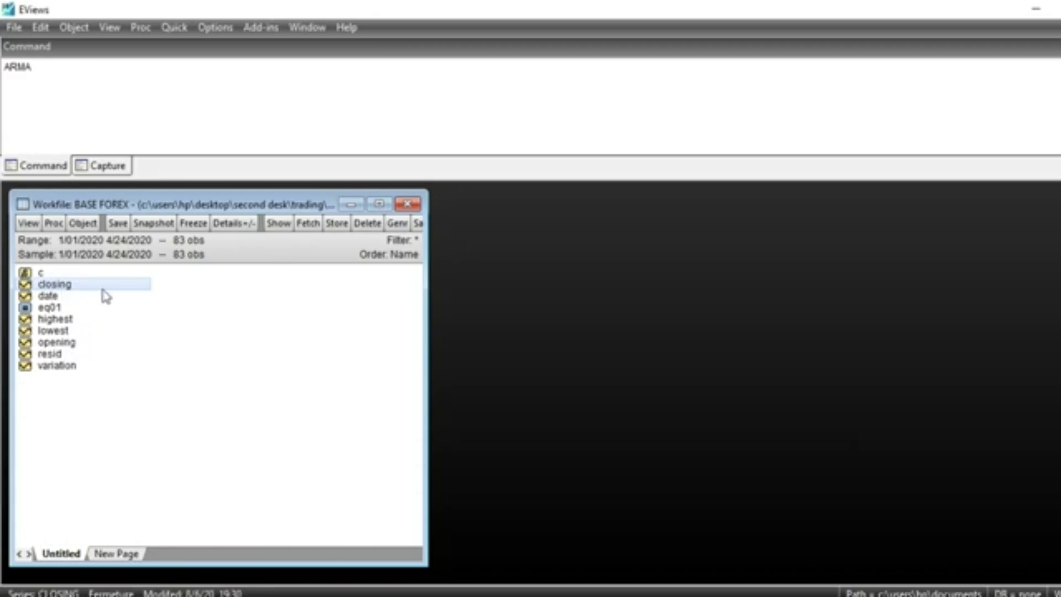
# Step: Open the CLOSING series window and move it into position
pyautogui.doubleClick(71, 287)
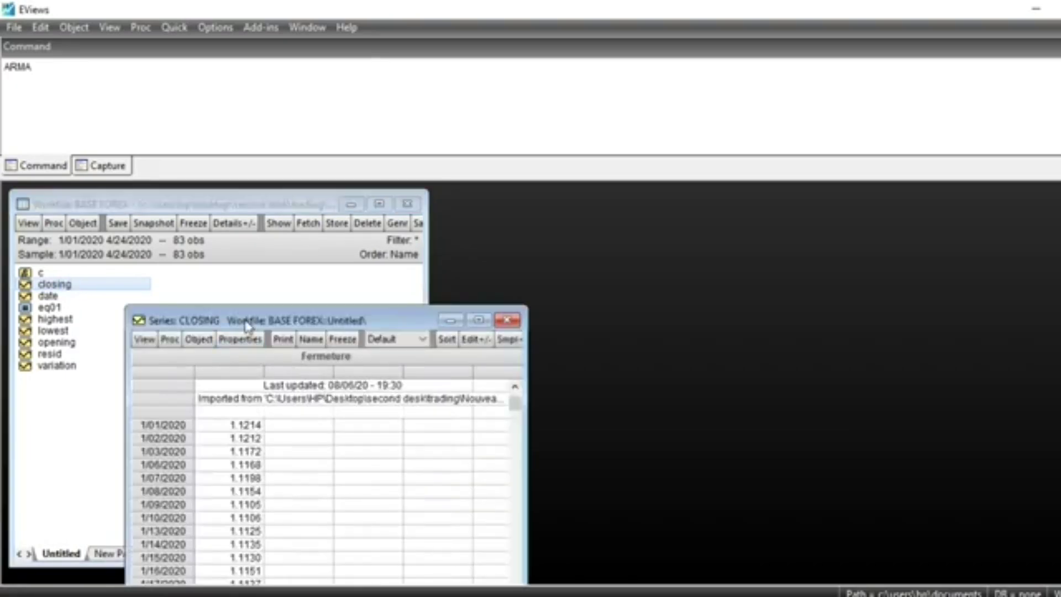
pyautogui.moveTo(247, 318); pyautogui.dragTo(262, 207)
pyautogui.moveTo(43, 69); pyautogui.dragTo(2, 78)
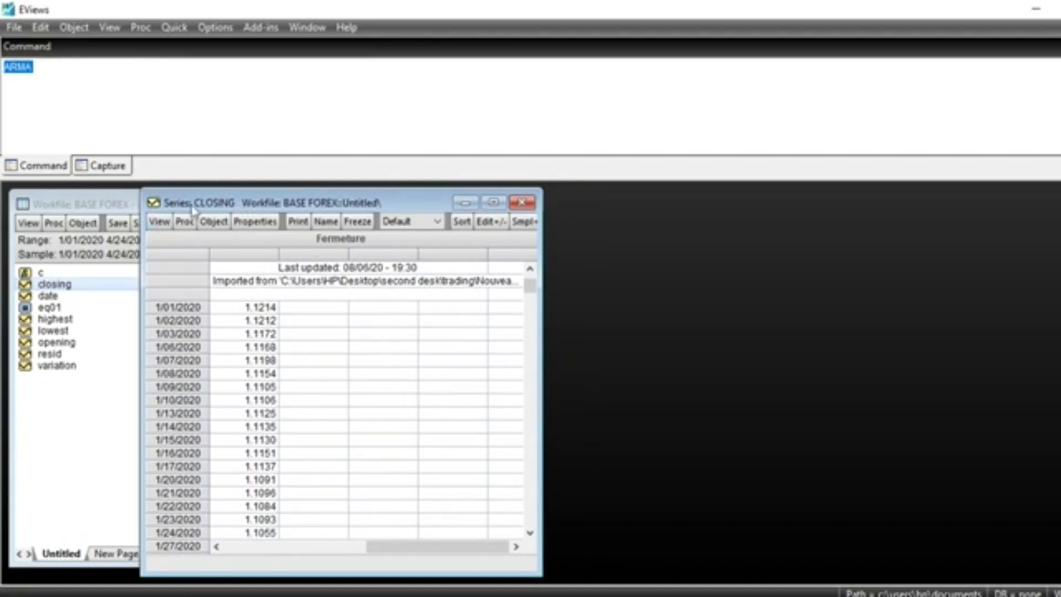
pyautogui.moveTo(192, 206); pyautogui.dragTo(186, 206)
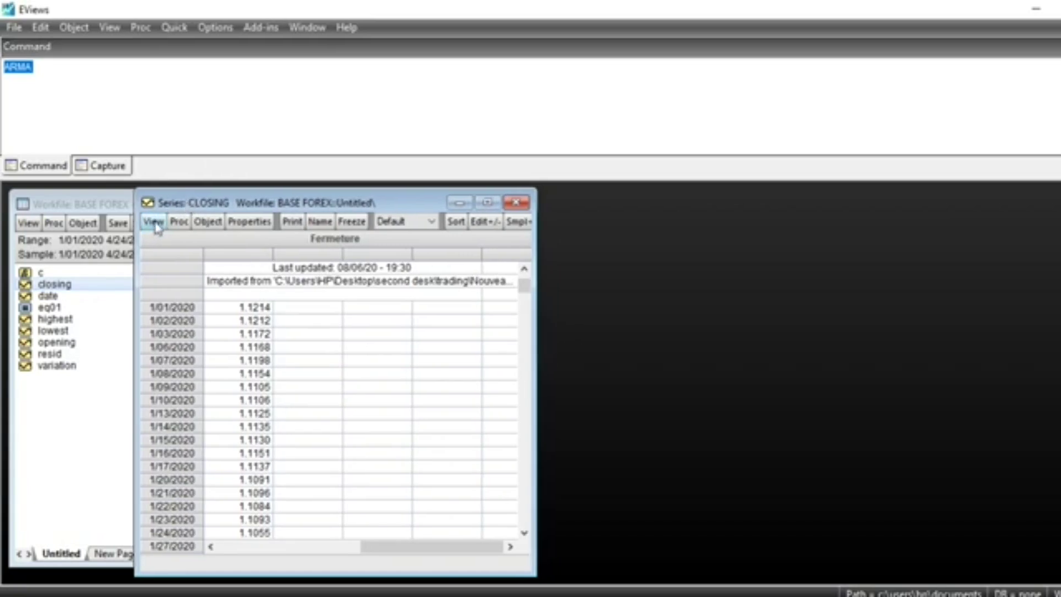
# Step: Display CLOSING as a default line graph covering 1/01/2020 to 4/24/2020
pyautogui.click(154, 222)
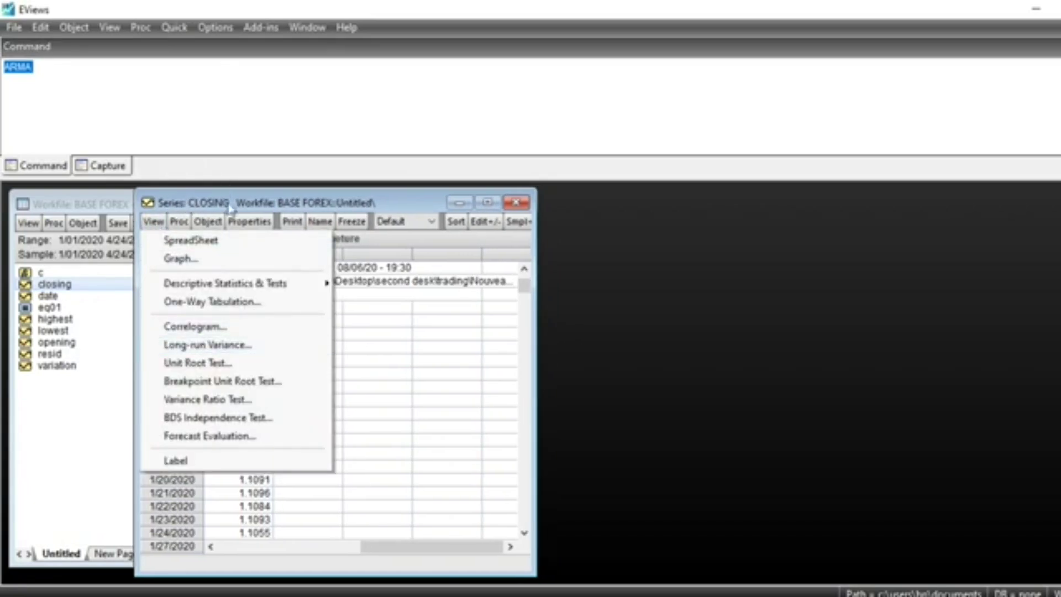
pyautogui.click(155, 222)
pyautogui.click(155, 222)
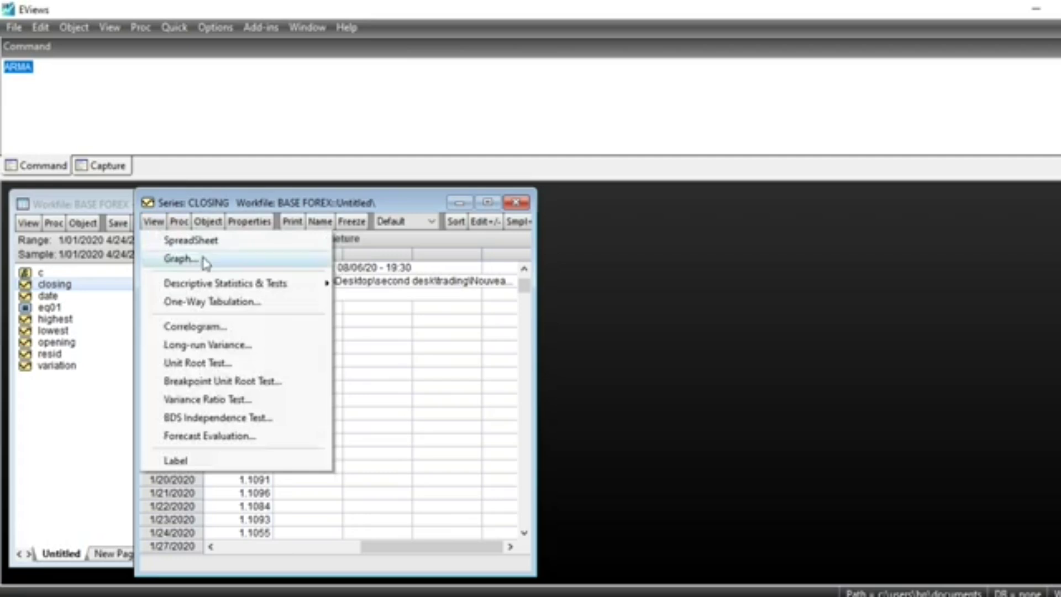
pyautogui.click(213, 264)
pyautogui.press('Return')
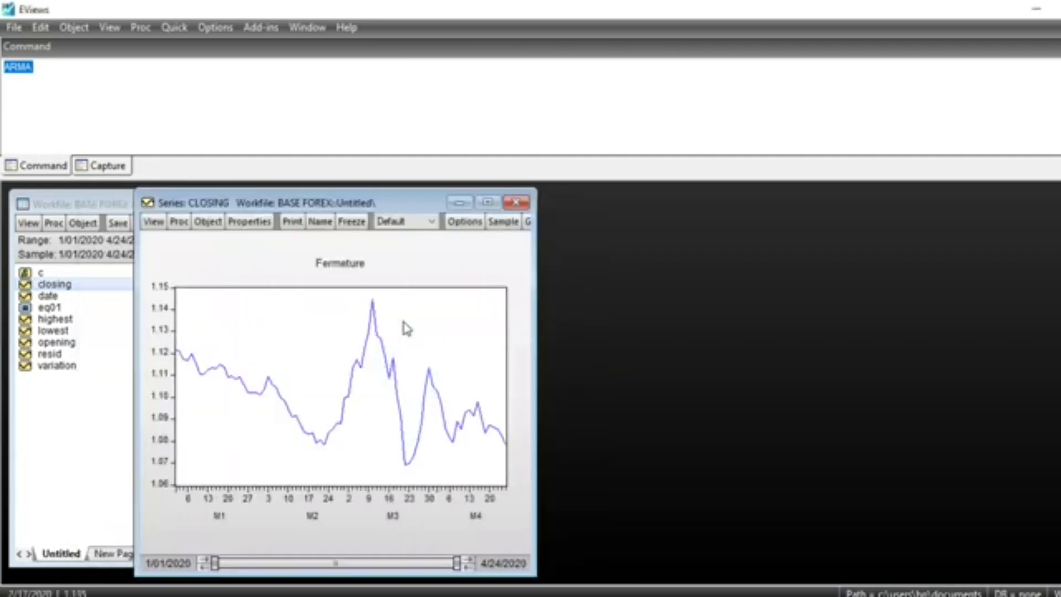
pyautogui.click(154, 222)
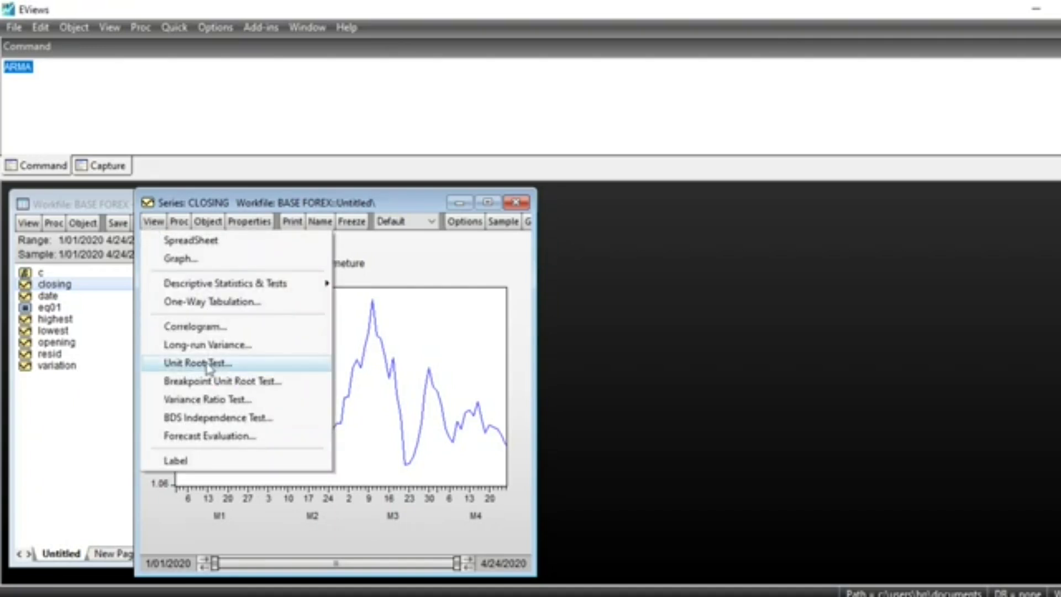
# Step: Run an Augmented Dickey-Fuller test on CLOSING in levels with intercept, giving p-value 0.0496
pyautogui.click(227, 363)
pyautogui.click(201, 347)
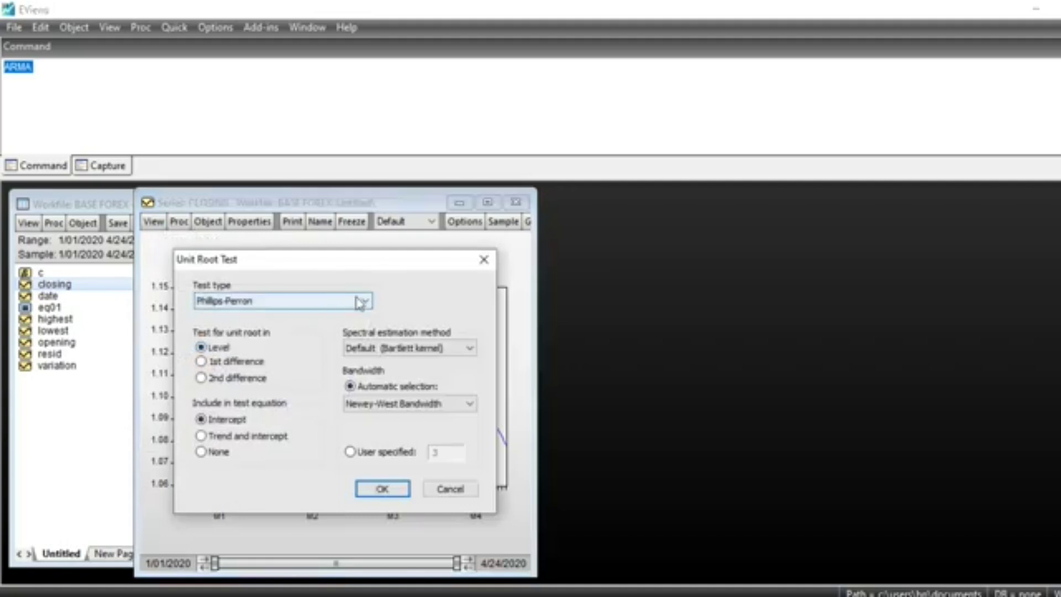
pyautogui.click(360, 301)
pyautogui.click(234, 312)
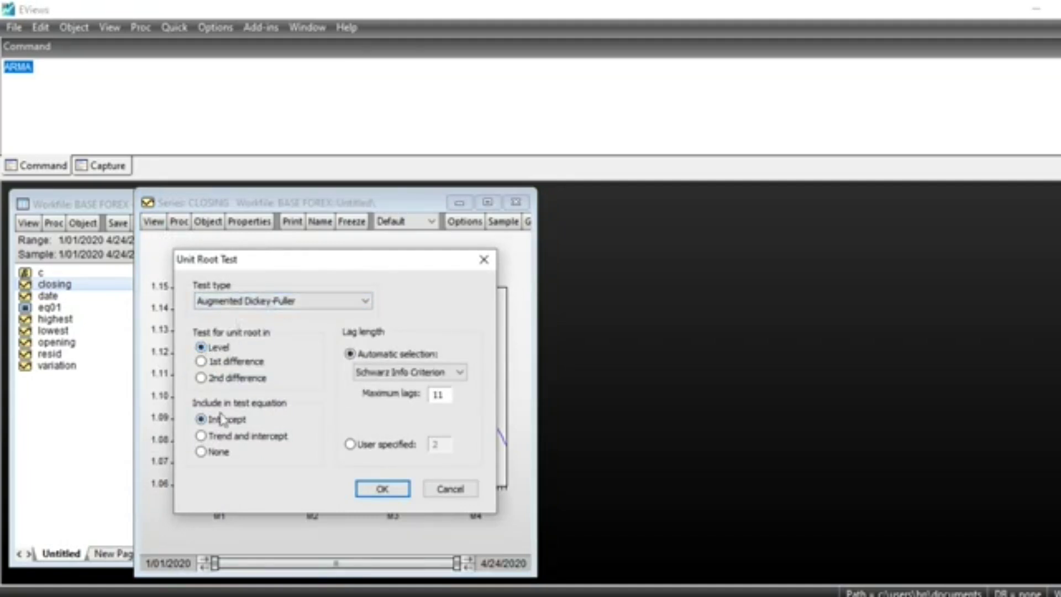
pyautogui.click(383, 490)
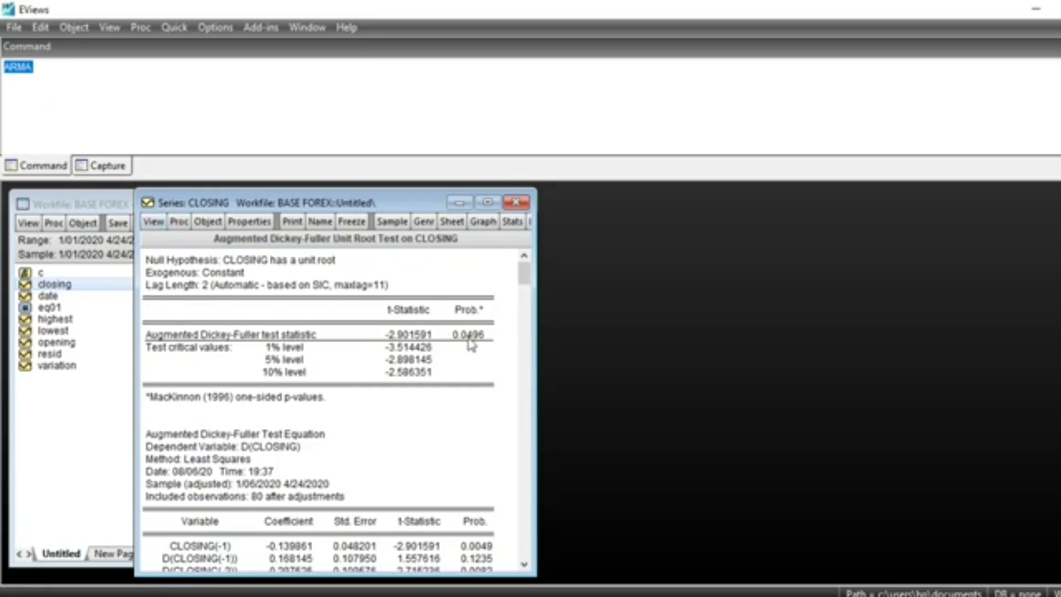
pyautogui.click(154, 224)
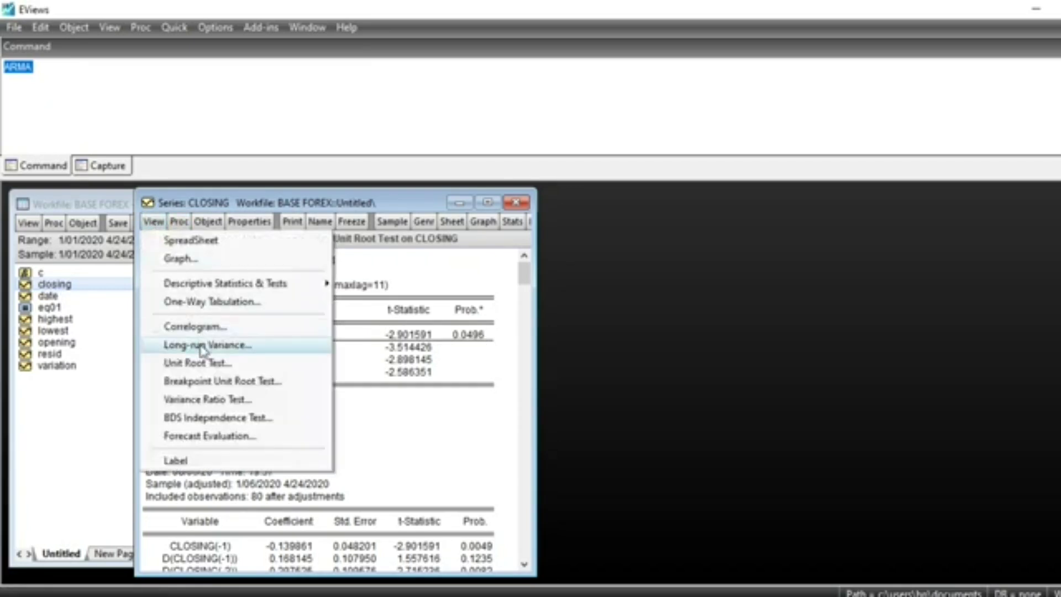
# Step: Run a Phillips-Perron unit root test on CLOSING, giving p-value 0.1503
pyautogui.click(209, 365)
pyautogui.click(238, 301)
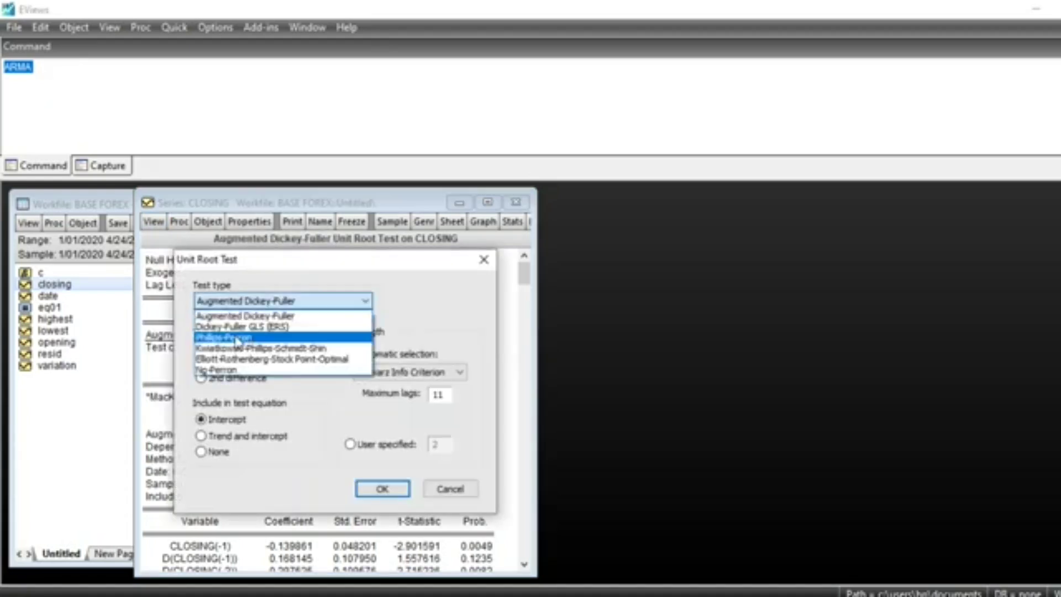
pyautogui.click(237, 338)
pyautogui.click(382, 488)
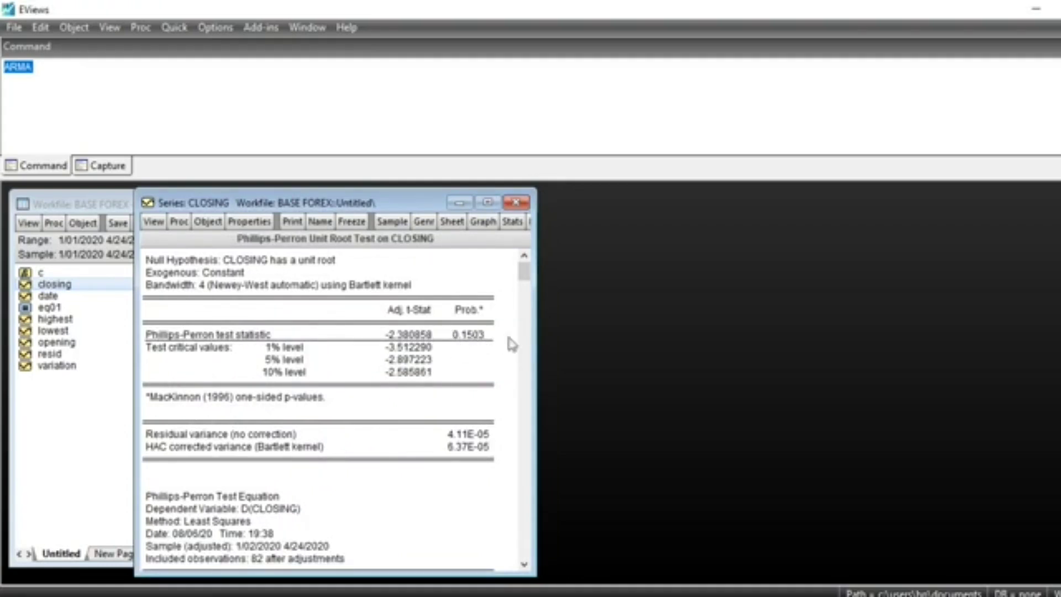
pyautogui.click(153, 221)
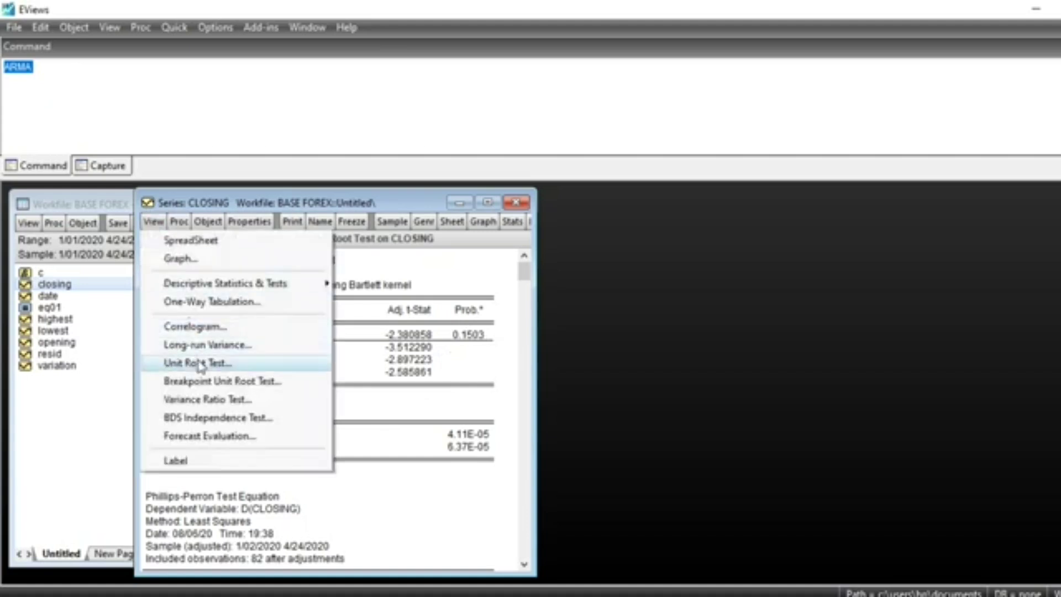
# Step: Run a Kwiatkowski-Phillips-Schmidt-Shin unit root test on CLOSING
pyautogui.click(243, 359)
pyautogui.hotkey('alt', 'Down')
pyautogui.click(267, 349)
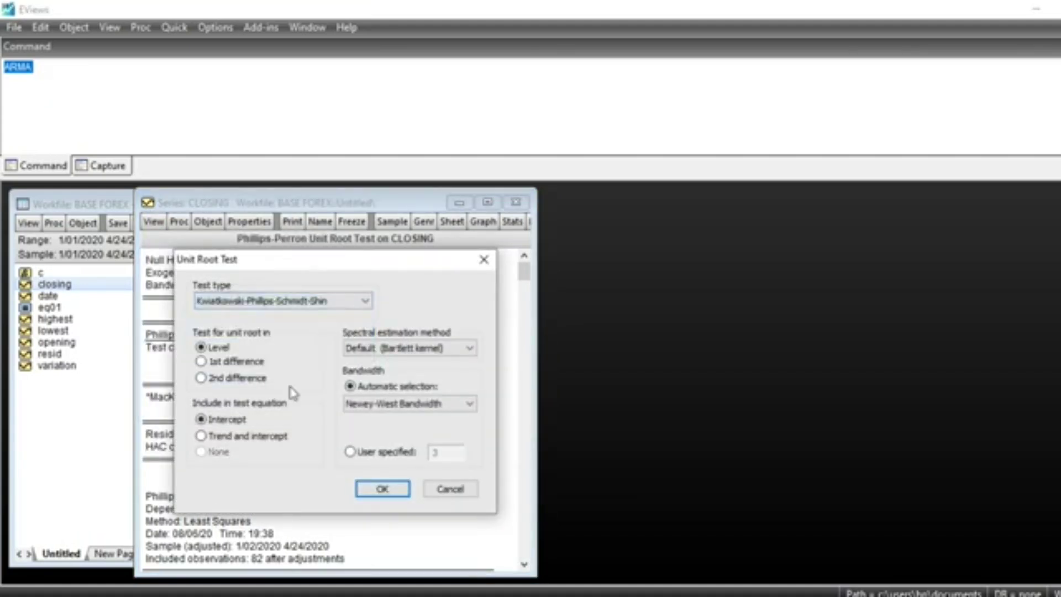
pyautogui.click(381, 488)
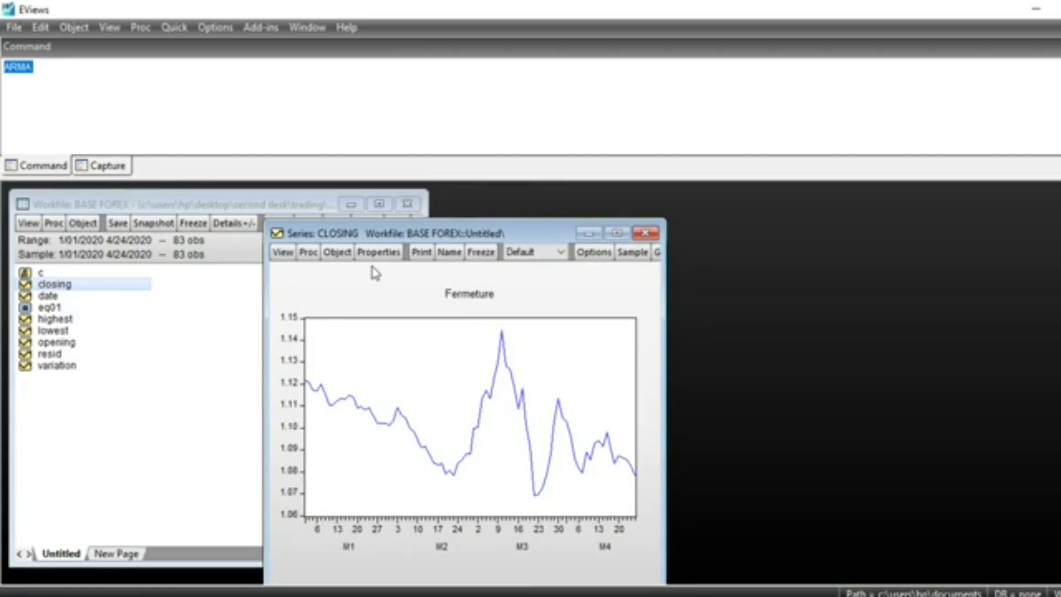
# Step: Compute the CLOSING correlogram in levels with 36 lags, showing lag-1 autocorrelation 0.887
pyautogui.click(285, 253)
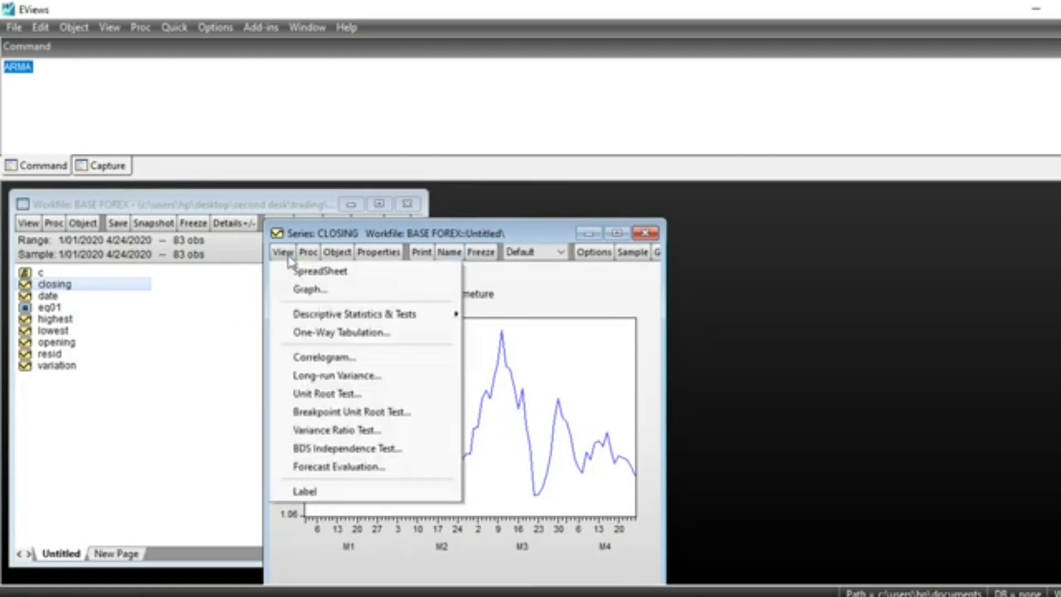
pyautogui.click(334, 359)
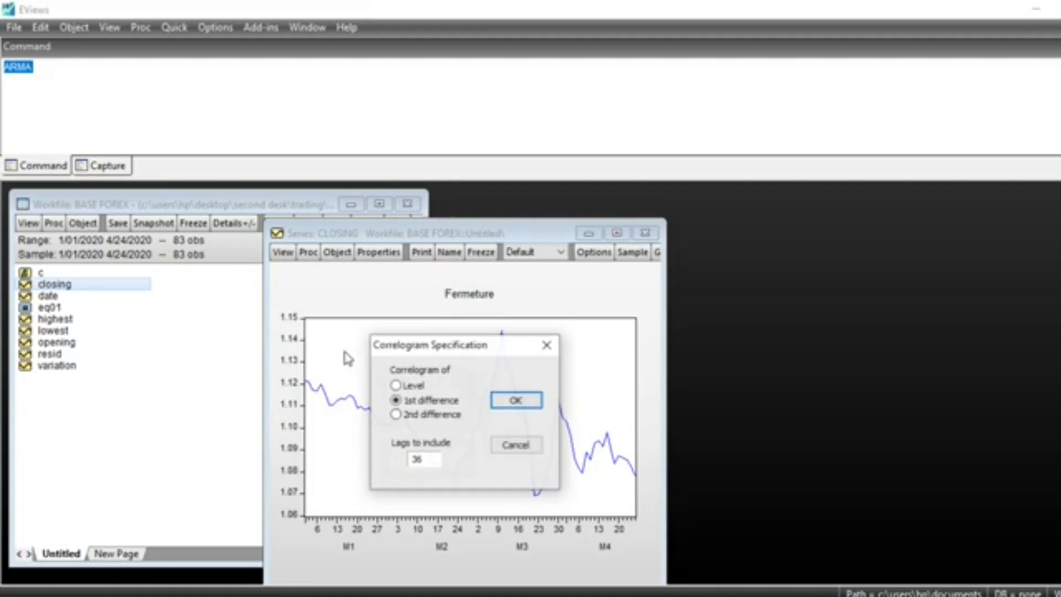
pyautogui.click(395, 386)
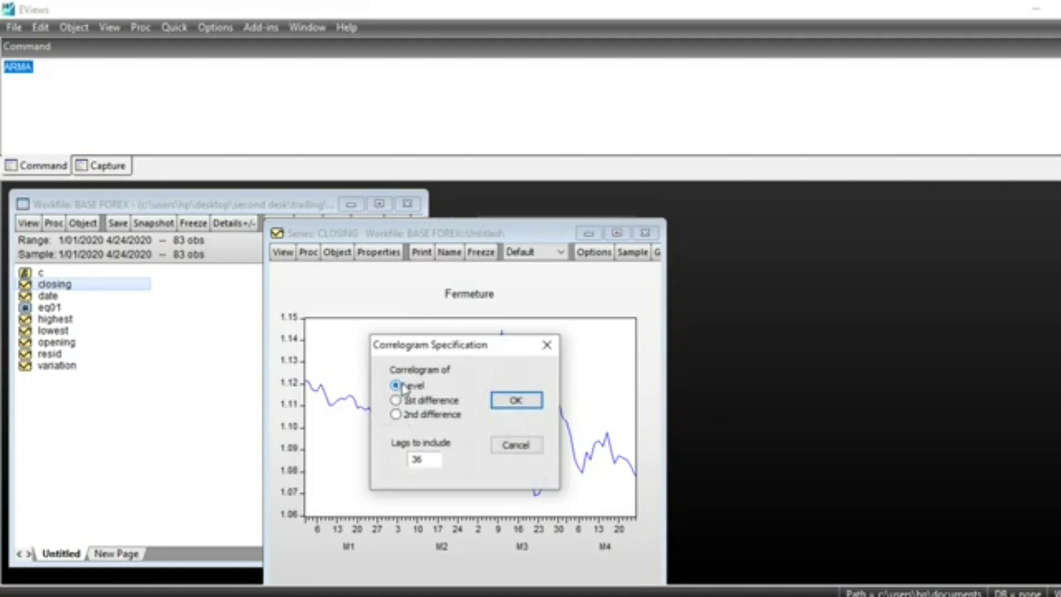
pyautogui.click(516, 401)
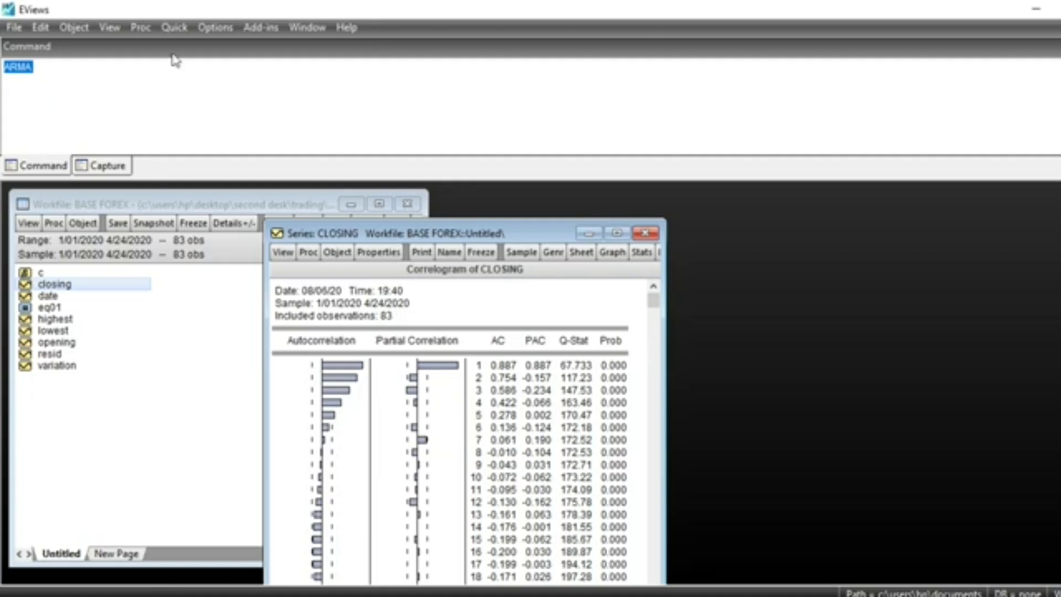
# Step: Specify a least squares equation: closing c closing(-1) to closing(-5) ma(1)
pyautogui.click(175, 29)
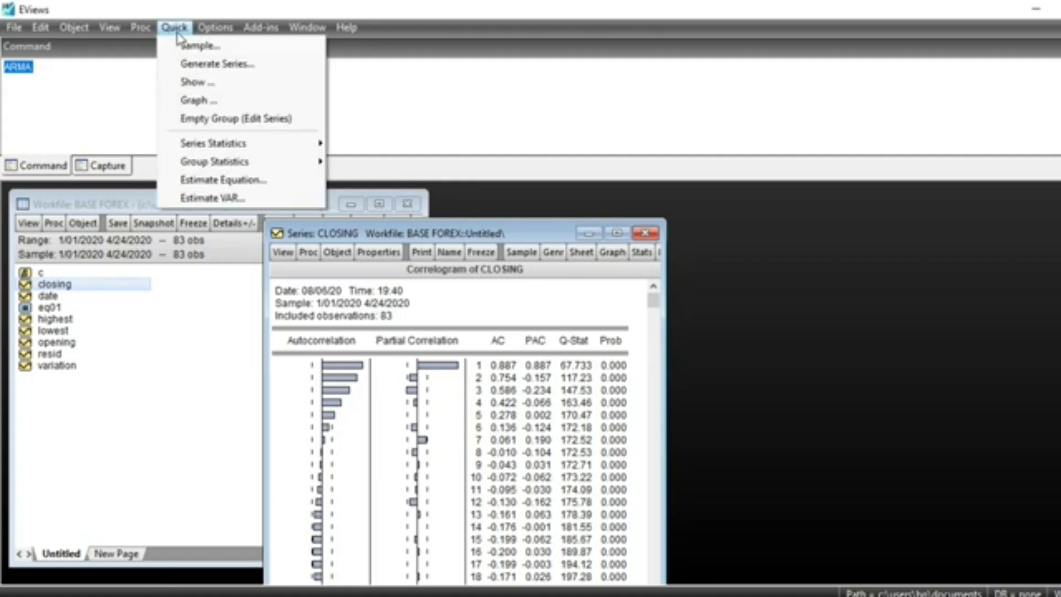
pyautogui.click(260, 184)
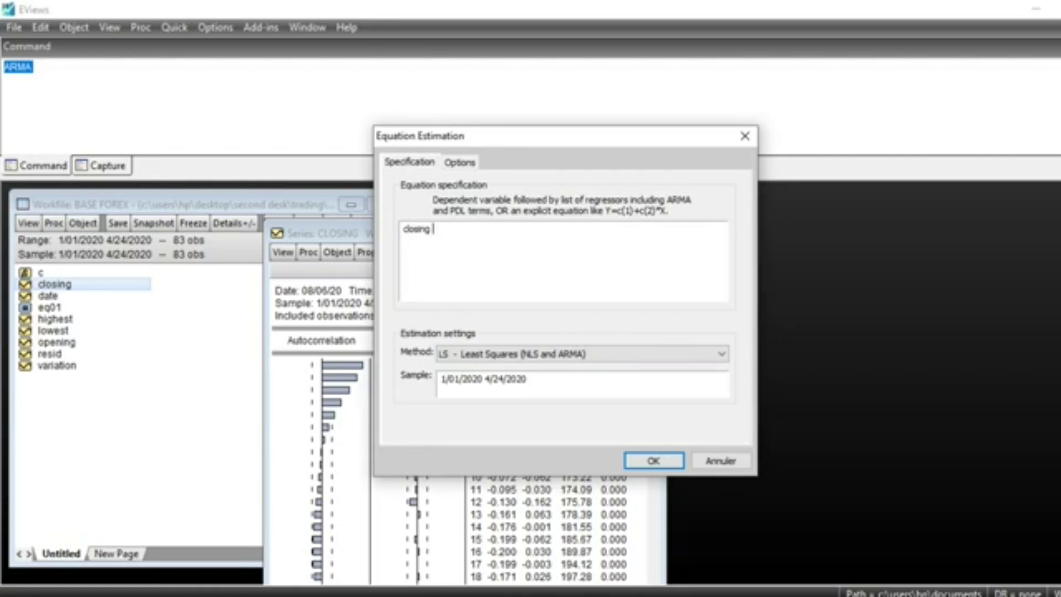
pyautogui.write('c closing(-1) closing(-2)  clo')
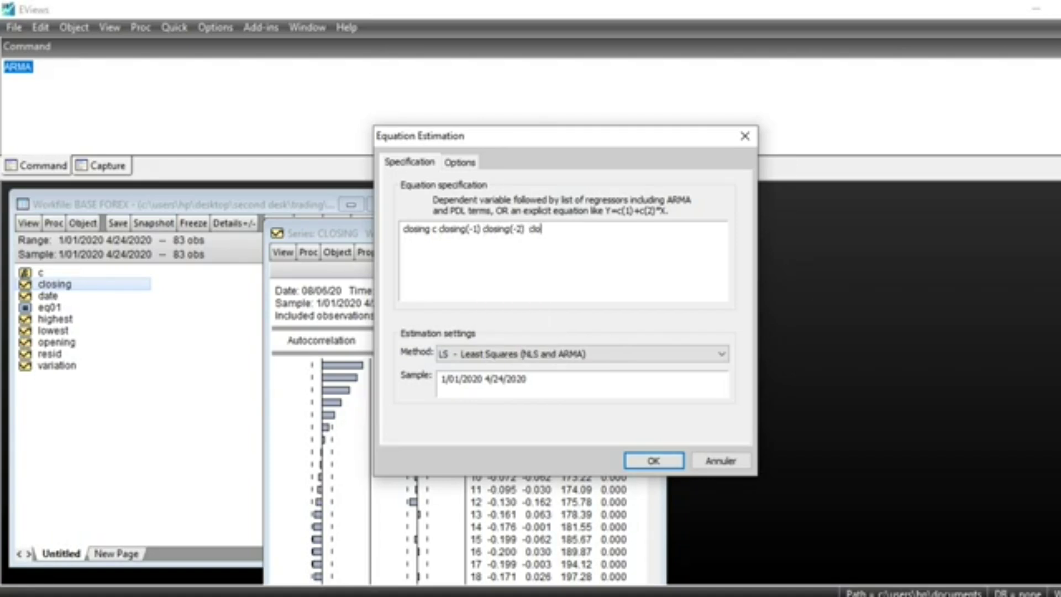
pyautogui.write('sing(-3) closing(-4) closing(-5) ma(1')
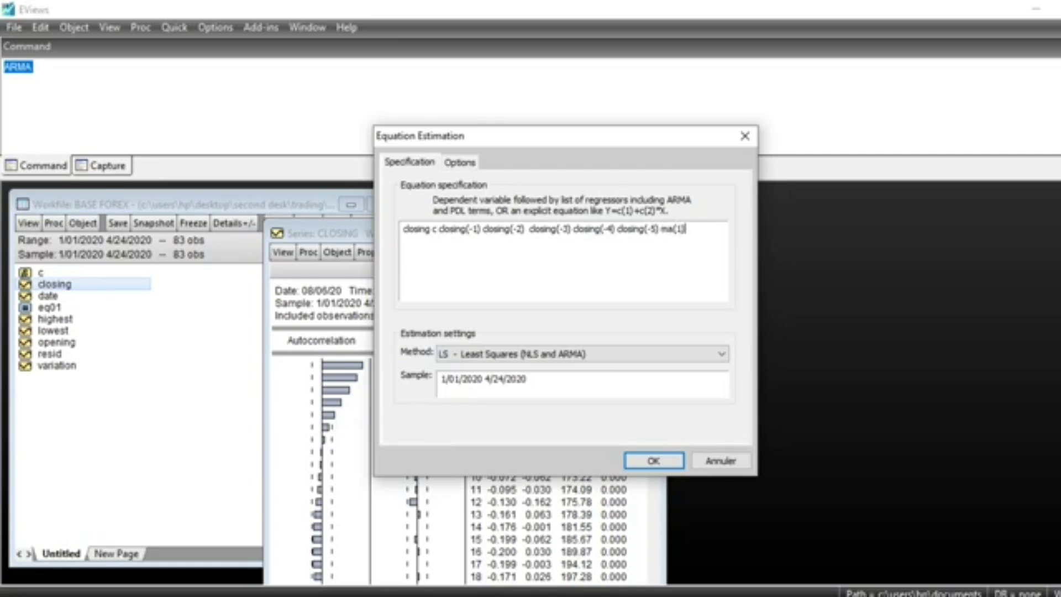
pyautogui.press('Tab')
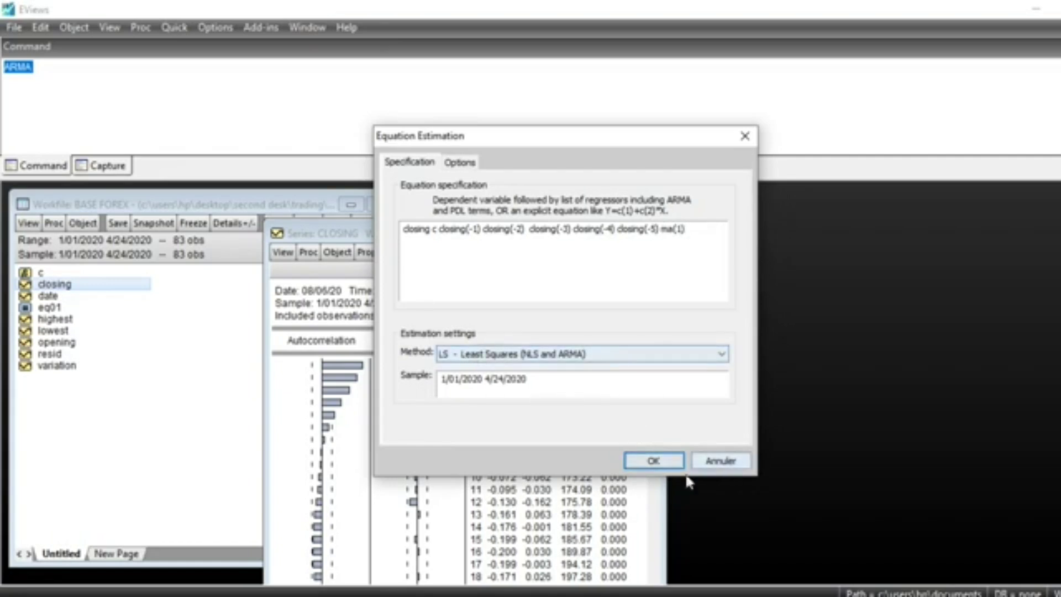
pyautogui.click(721, 358)
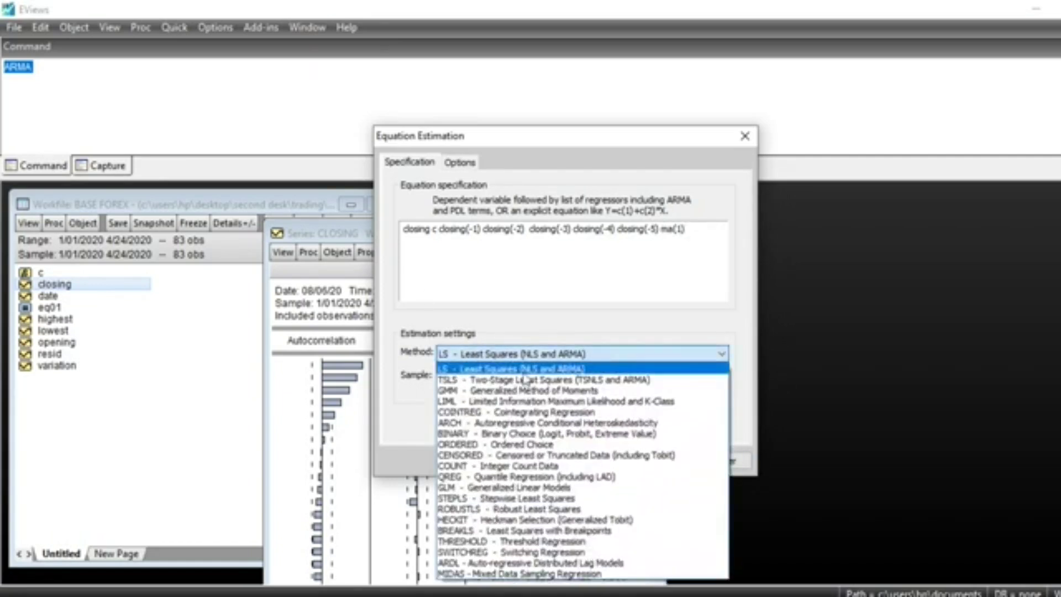
pyautogui.click(740, 309)
# Step: Estimate the ARMA equation and move its window to show MA(1) 0.807132 and R-squared 0.850609
pyautogui.click(655, 460)
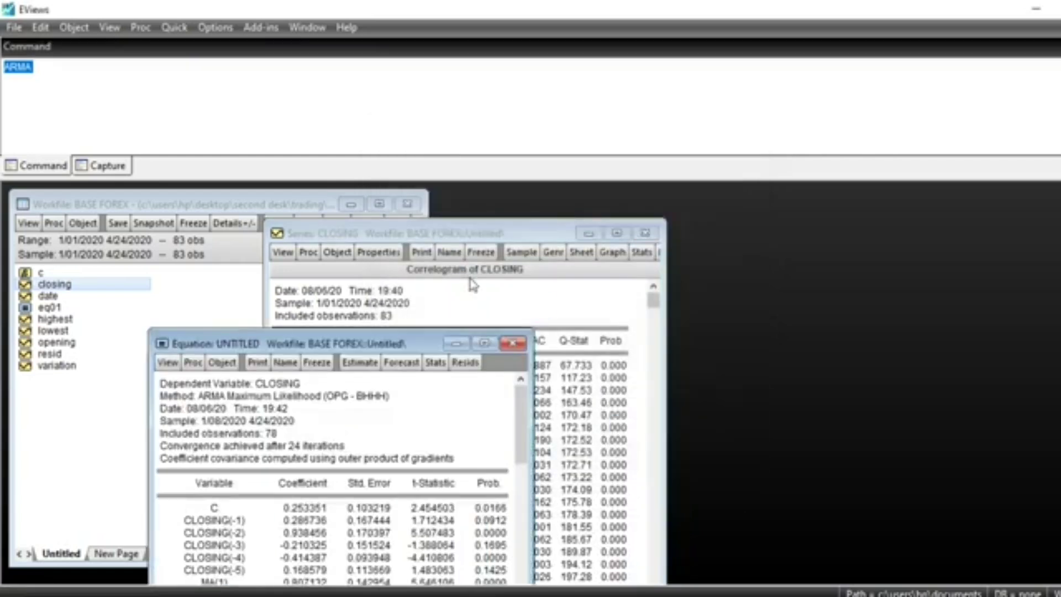
pyautogui.moveTo(378, 343); pyautogui.dragTo(438, 230)
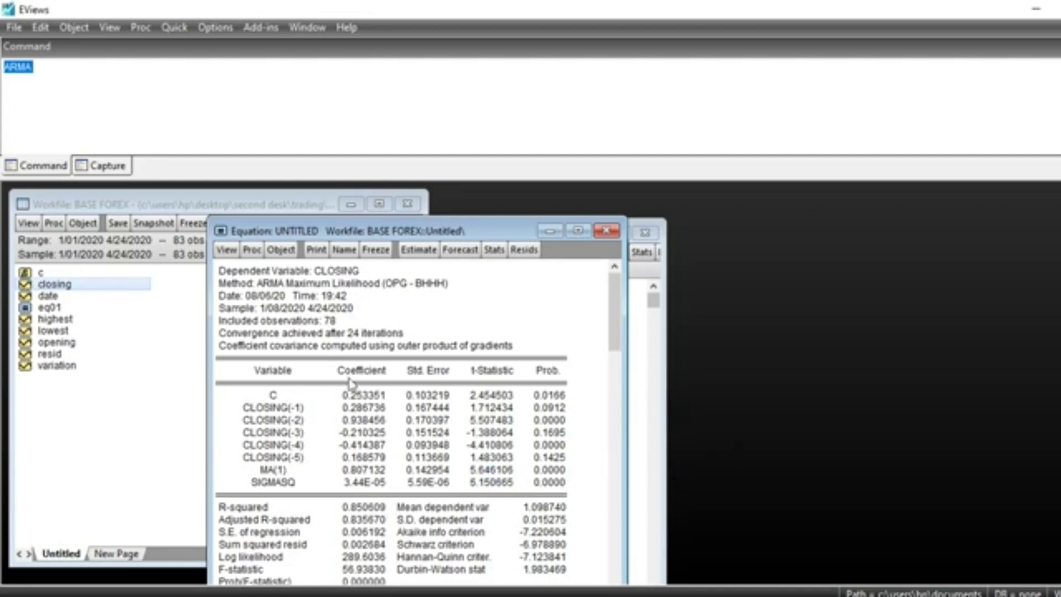
# Step: Show the residual histogram and normality test, with Jarque-Bera 0.534668 (probability 0.765417)
pyautogui.moveTo(397, 230); pyautogui.dragTo(585, 219)
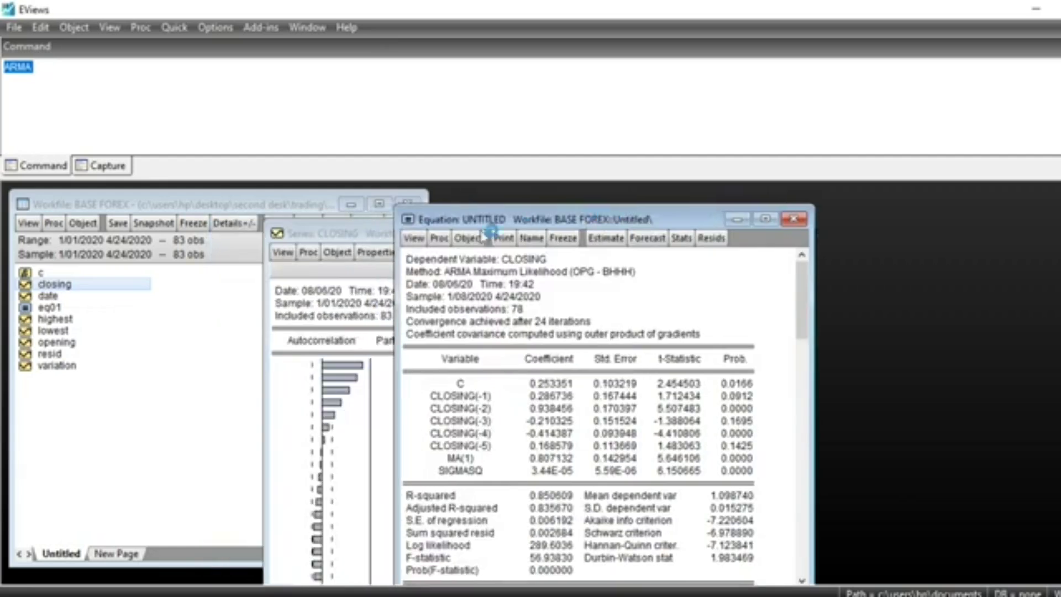
pyautogui.click(414, 241)
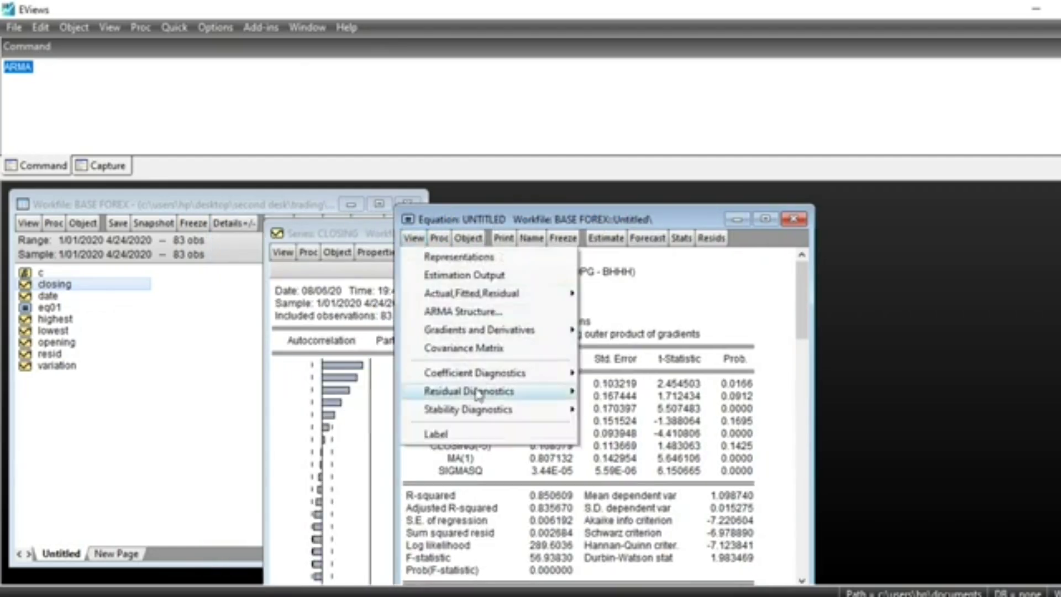
pyautogui.moveTo(479, 393)
pyautogui.click(669, 429)
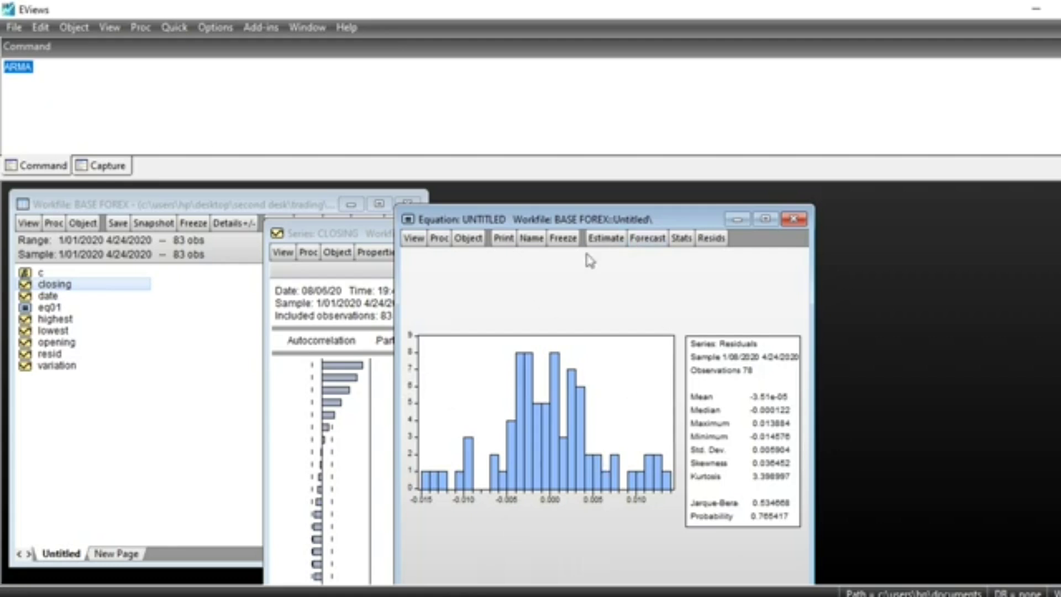
# Step: Run the Breusch-Pagan-Godfrey heteroskedasticity test with default regressors (F-statistic 0.980462, probability 0.4357)
pyautogui.click(414, 239)
pyautogui.moveTo(486, 391)
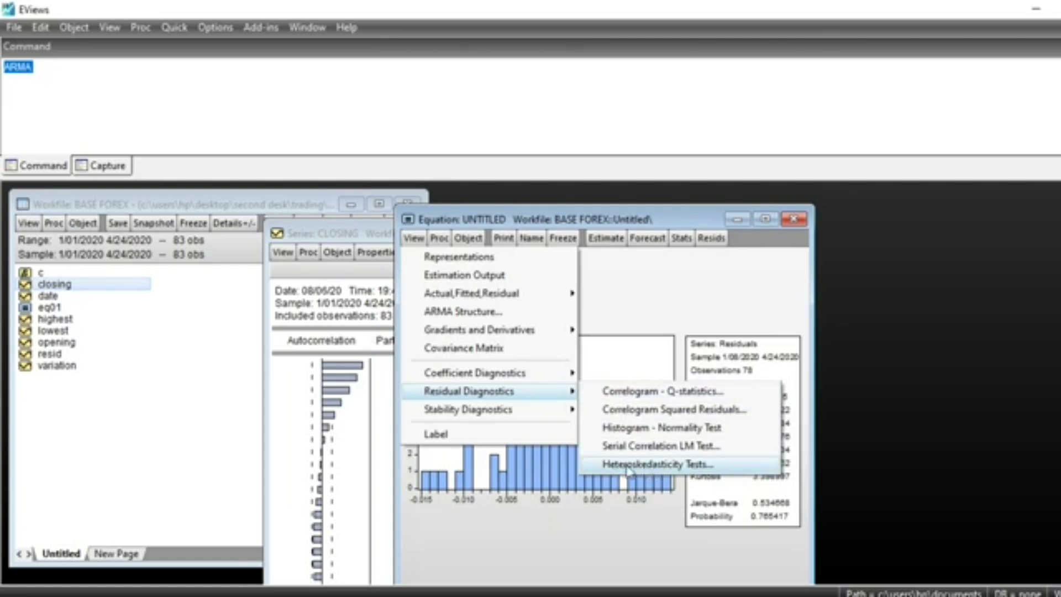
pyautogui.click(688, 469)
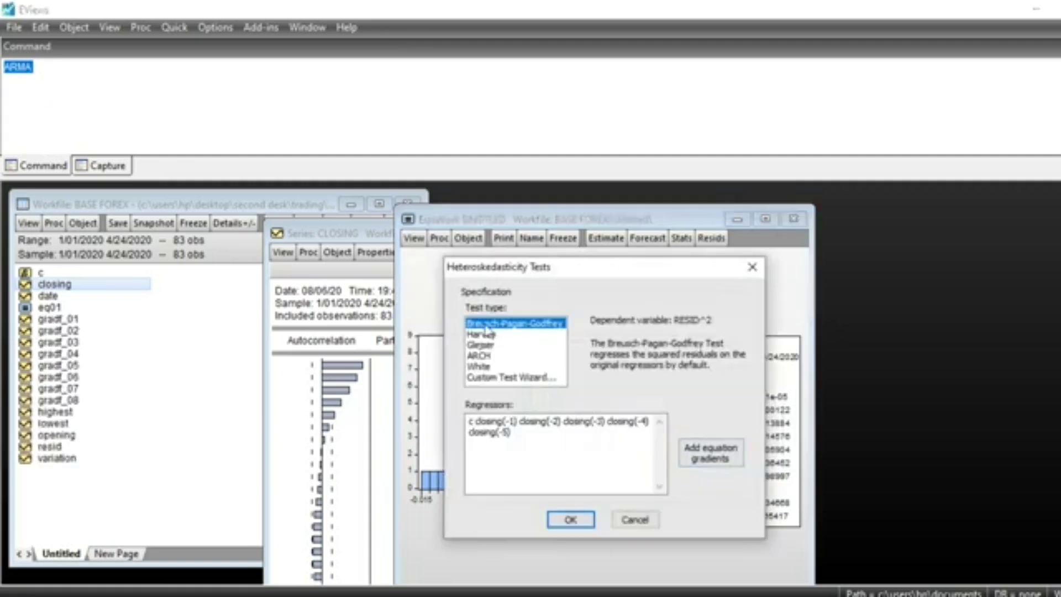
pyautogui.click(573, 518)
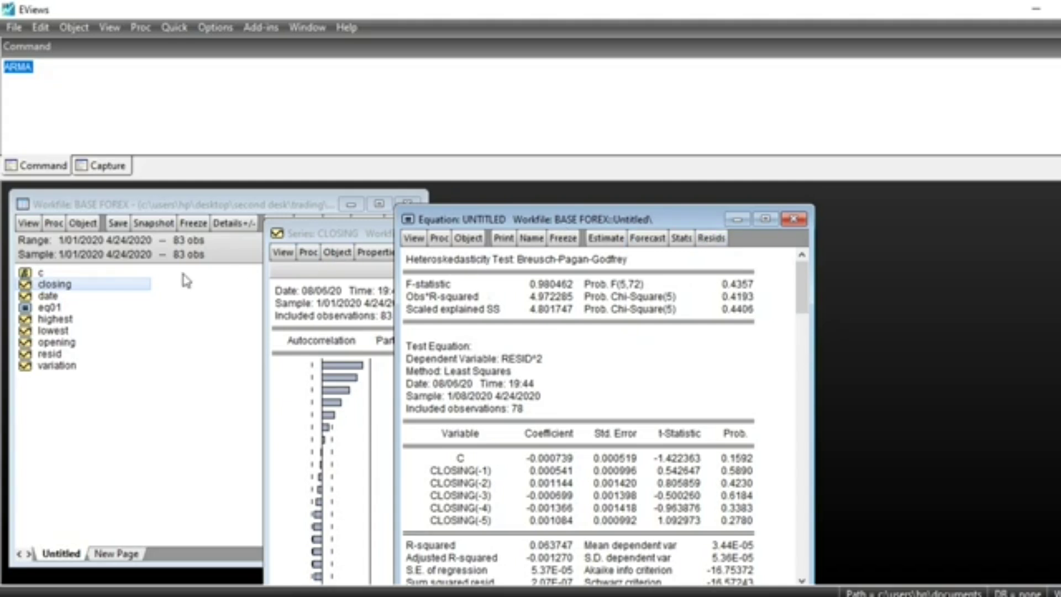
# Step: Extend the workfile end date to 5/01/2020, inserting 5 new observations
pyautogui.click(347, 238)
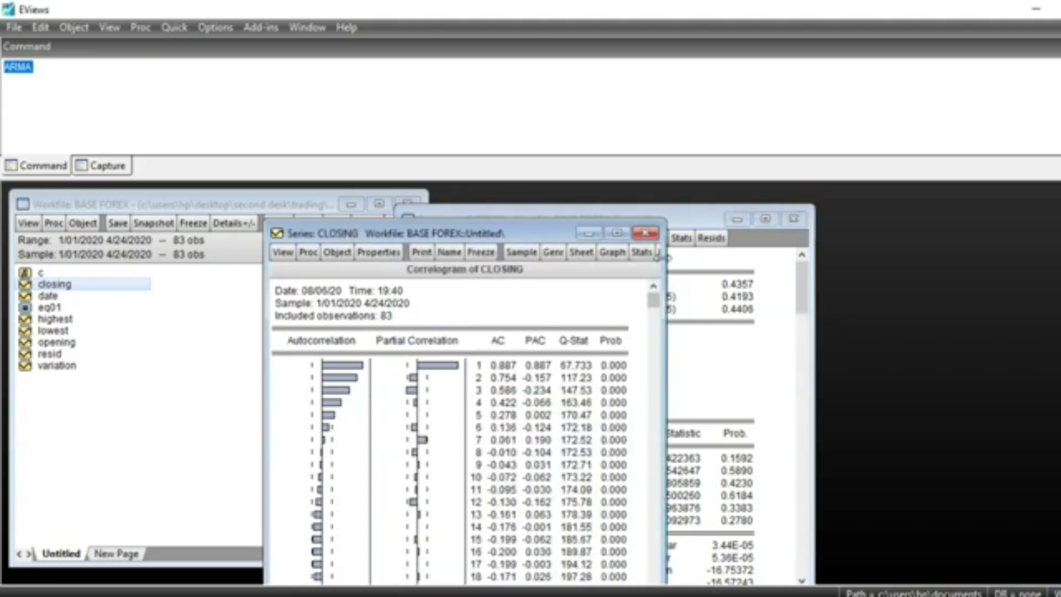
pyautogui.click(685, 223)
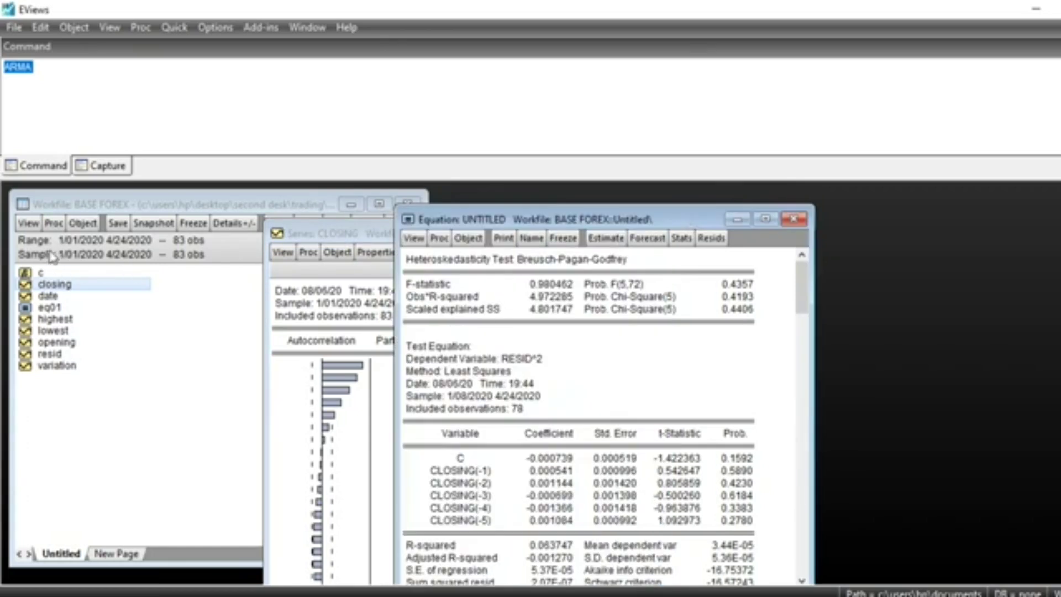
pyautogui.click(181, 207)
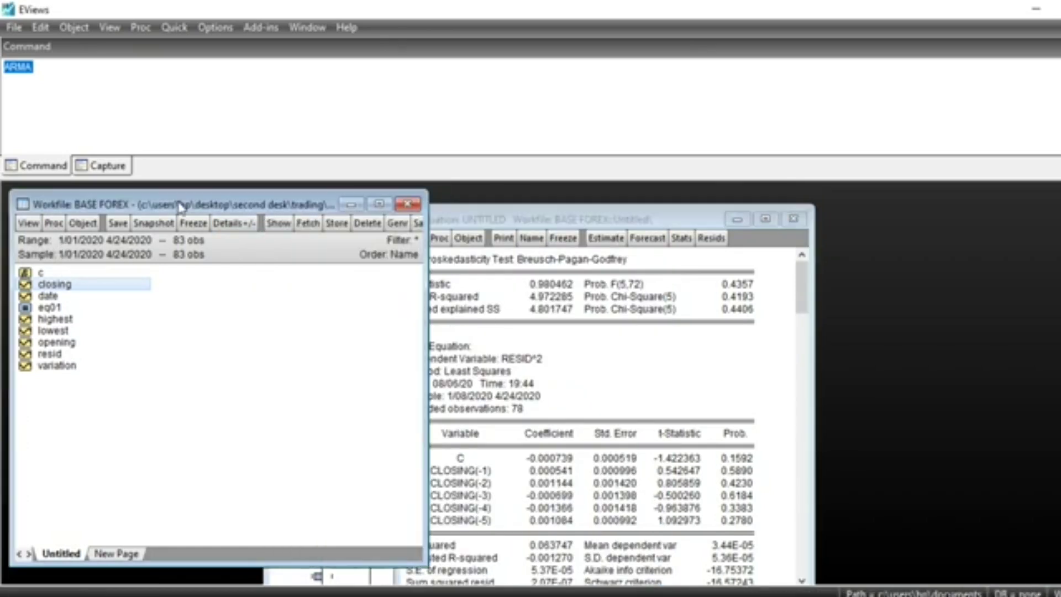
pyautogui.doubleClick(48, 241)
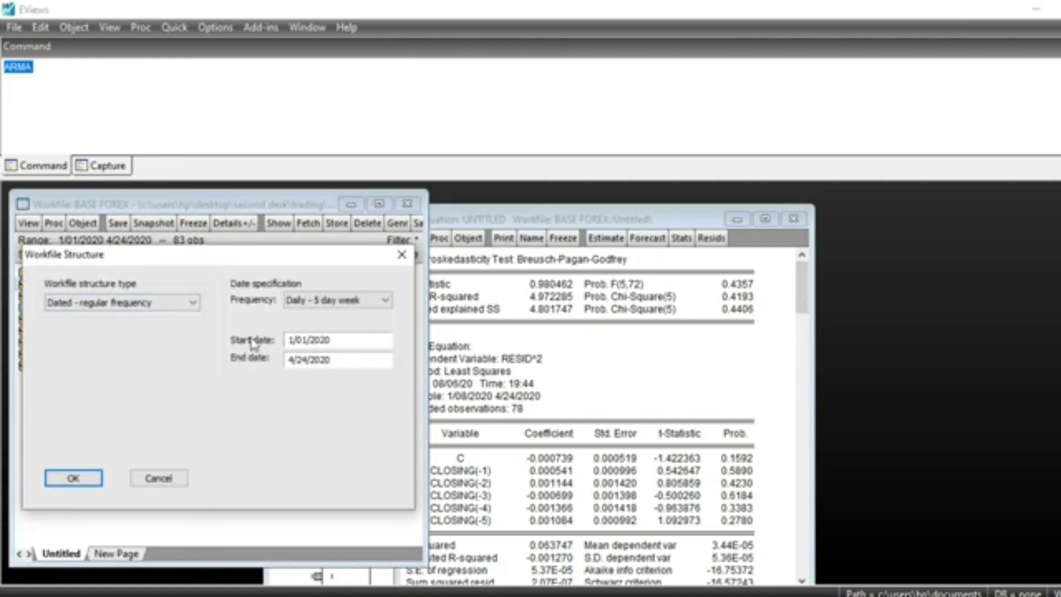
pyautogui.moveTo(291, 359); pyautogui.dragTo(331, 360)
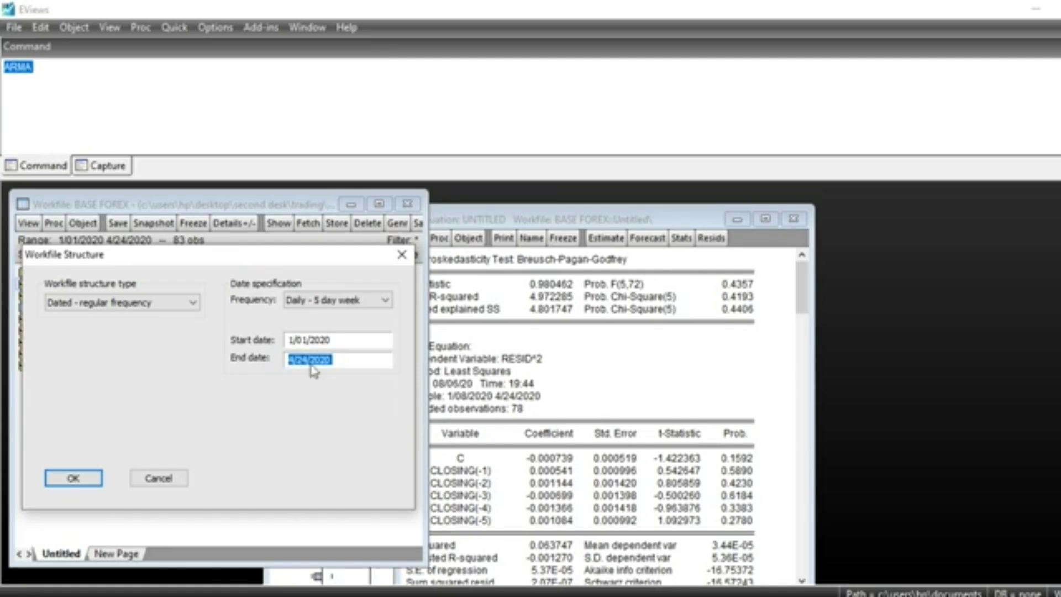
pyautogui.click(310, 360)
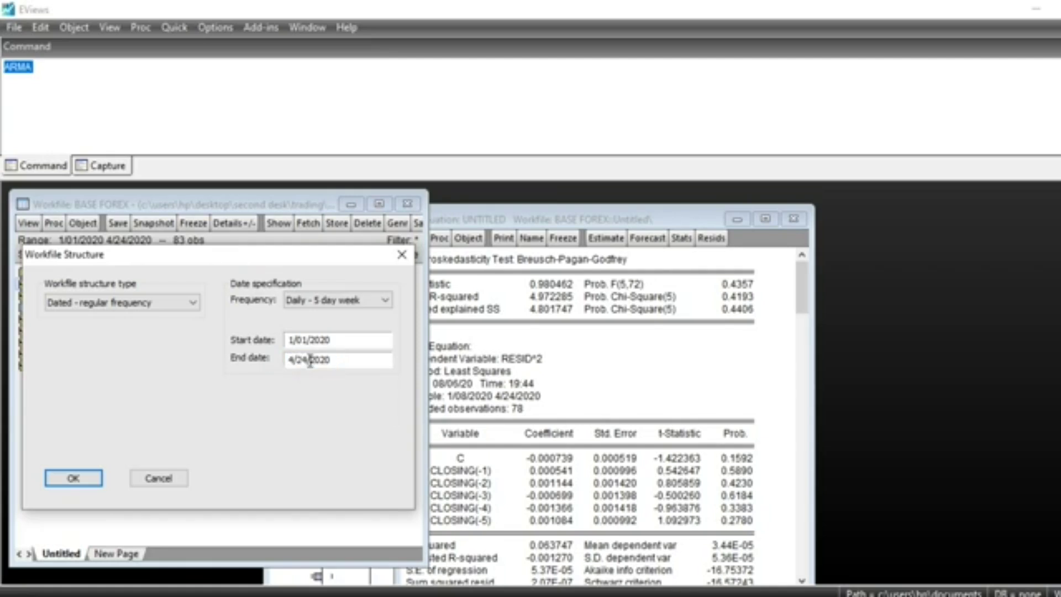
pyautogui.press('BackSpace')
pyautogui.press('BackSpace')
pyautogui.press('BackSpace')
pyautogui.press('BackSpace')
pyautogui.write('5/01')
pyautogui.click(76, 477)
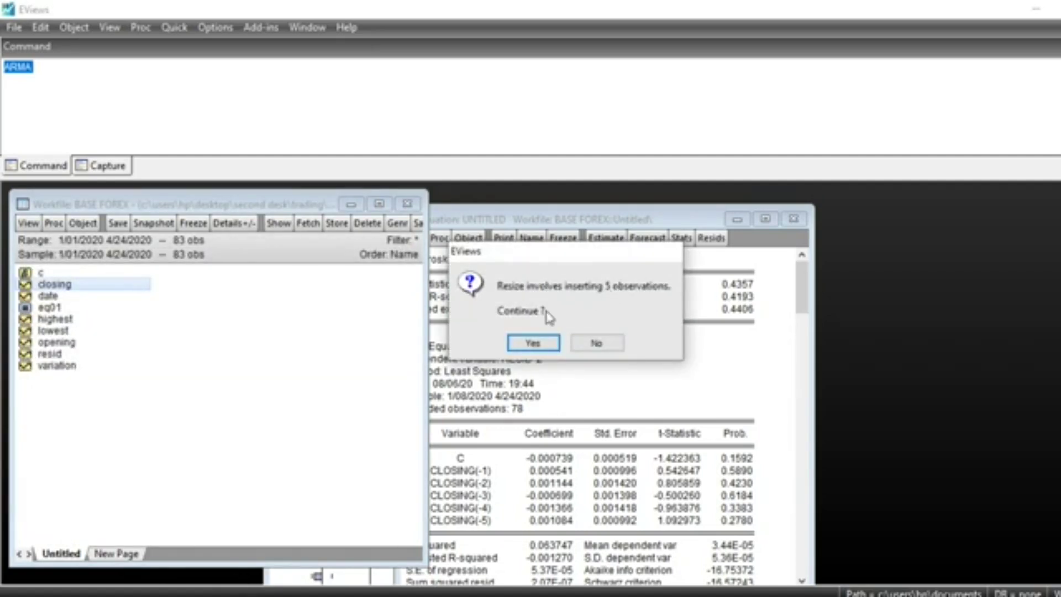
pyautogui.click(532, 343)
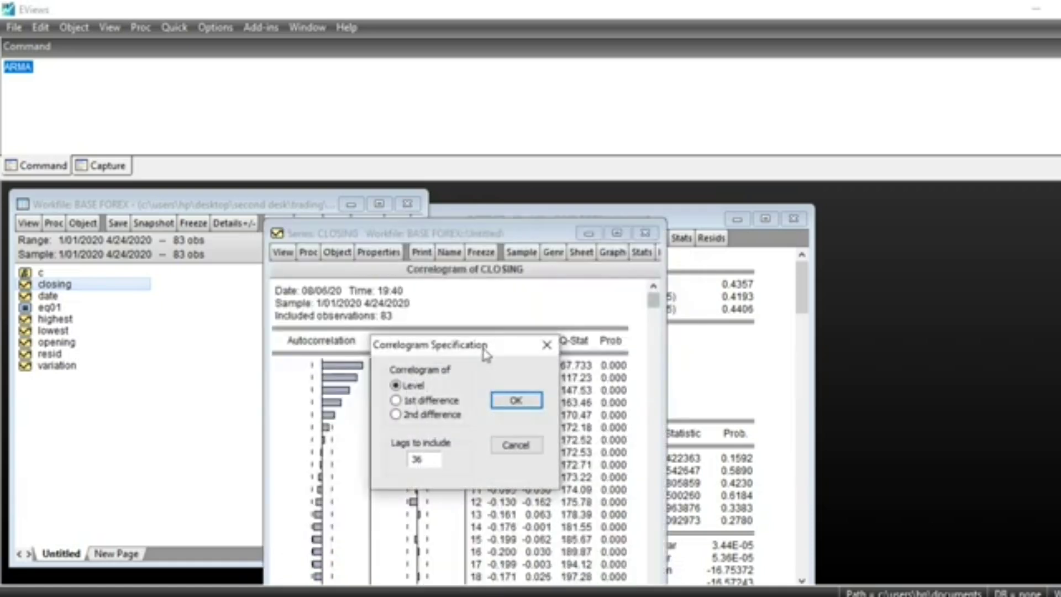
# Step: Recompute the CLOSING correlogram and view CLOSING as a spreadsheet showing NA for the new dates
pyautogui.click(511, 402)
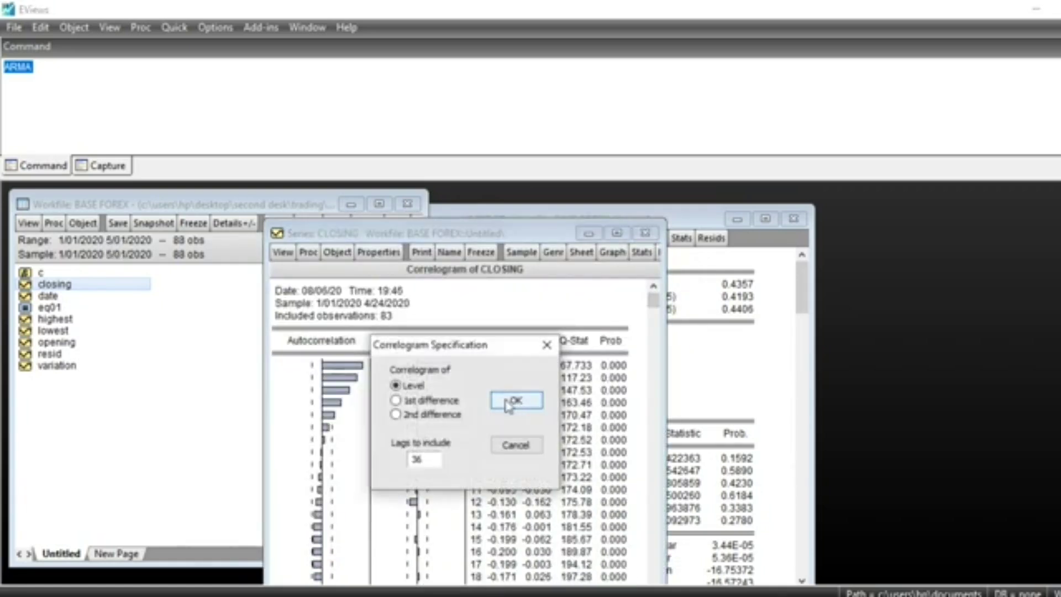
pyautogui.click(509, 403)
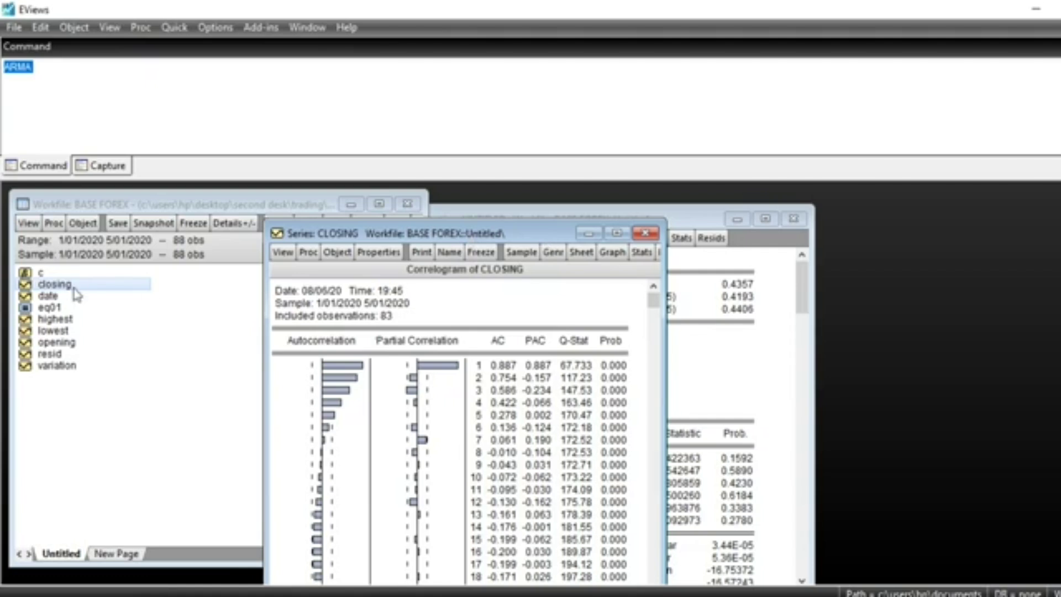
pyautogui.click(307, 256)
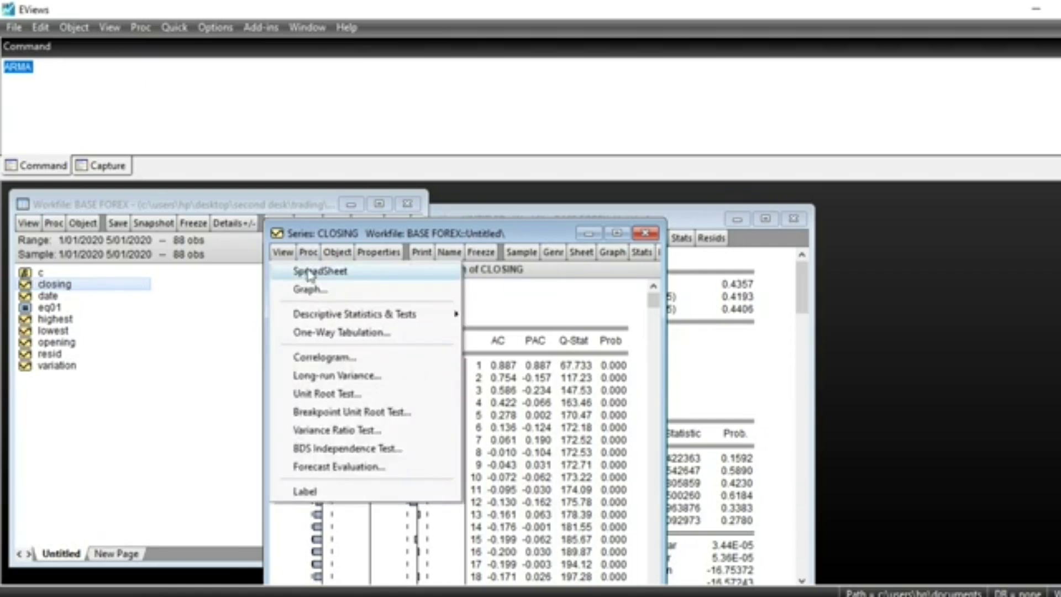
pyautogui.click(304, 271)
pyautogui.moveTo(654, 317); pyautogui.dragTo(653, 550)
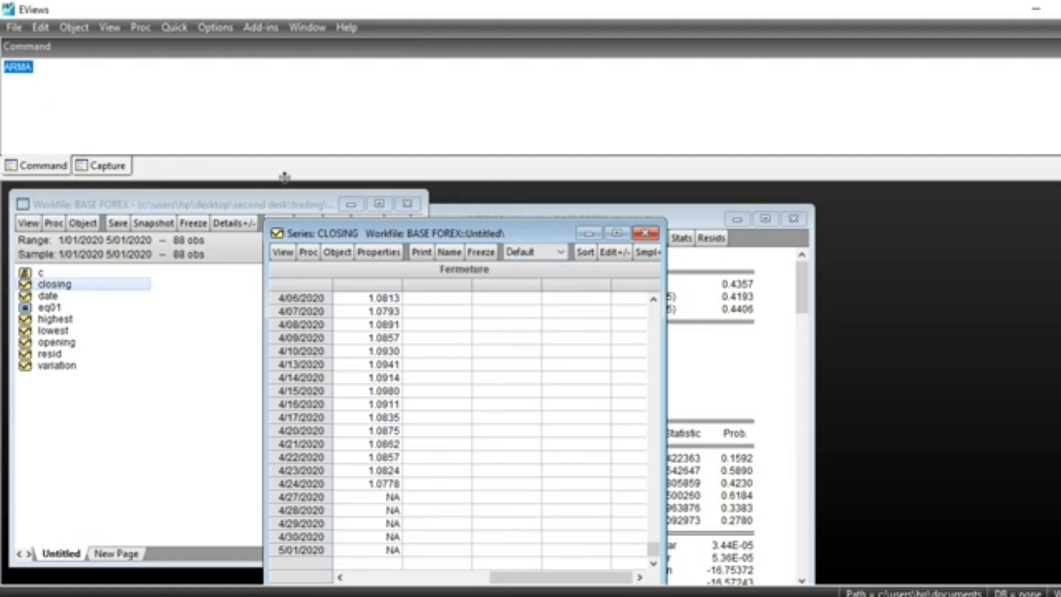
# Step: From the equation, run a dynamic forecast named closingf over 04/25/2020 to 5/01/2020
pyautogui.click(697, 221)
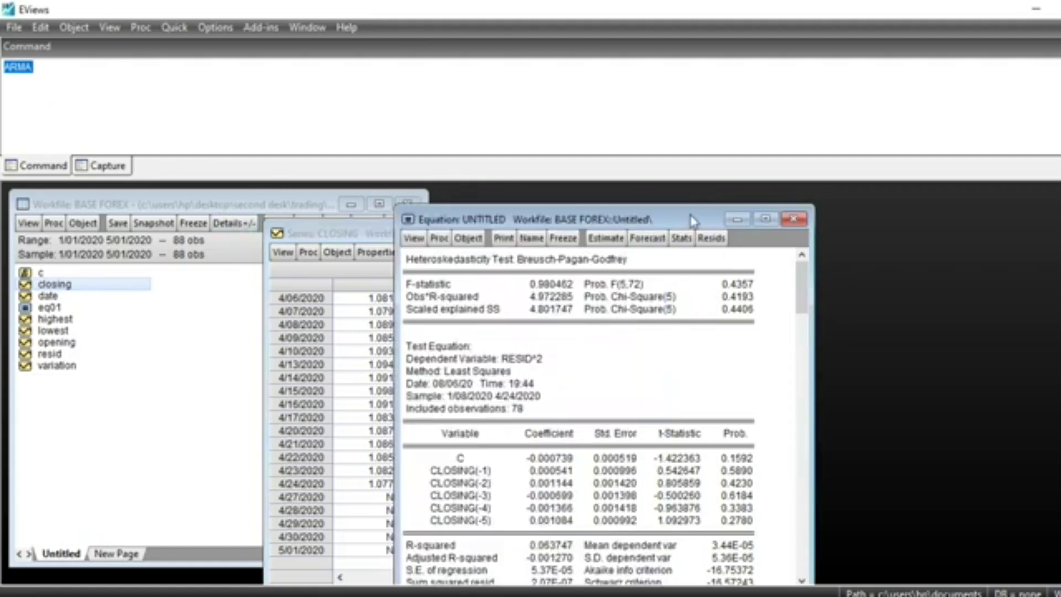
pyautogui.click(647, 245)
pyautogui.click(575, 341)
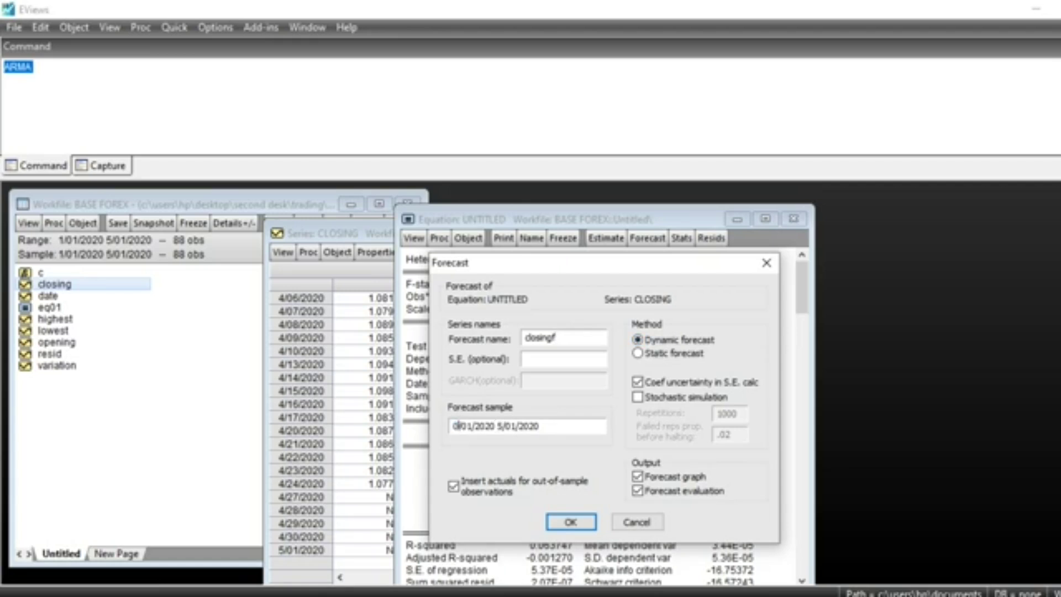
pyautogui.write('4')
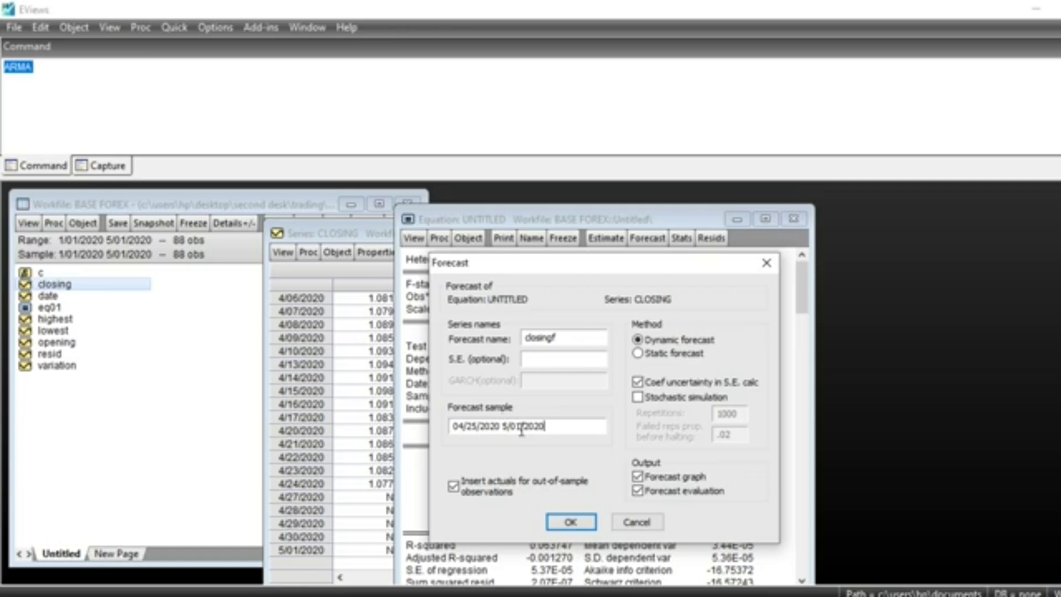
pyautogui.click(570, 523)
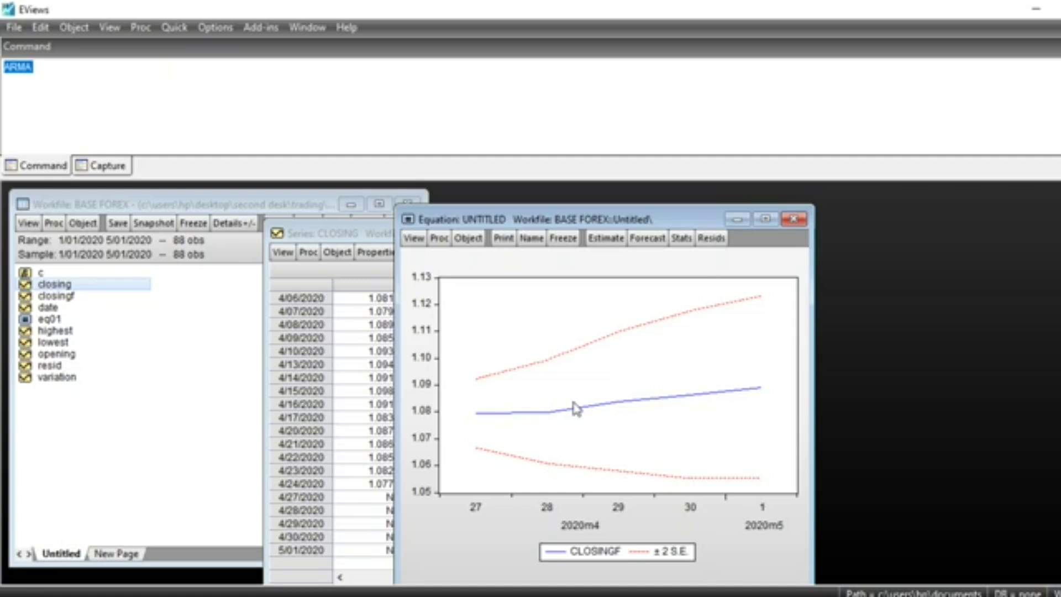
# Step: Keep the untitled equation, try a line graph of closing and closingf as a group, then discard that group
pyautogui.click(793, 219)
pyautogui.click(599, 338)
pyautogui.click(72, 314)
pyautogui.keyDown('ctrl'); pyautogui.click(89, 297); pyautogui.keyUp('ctrl')
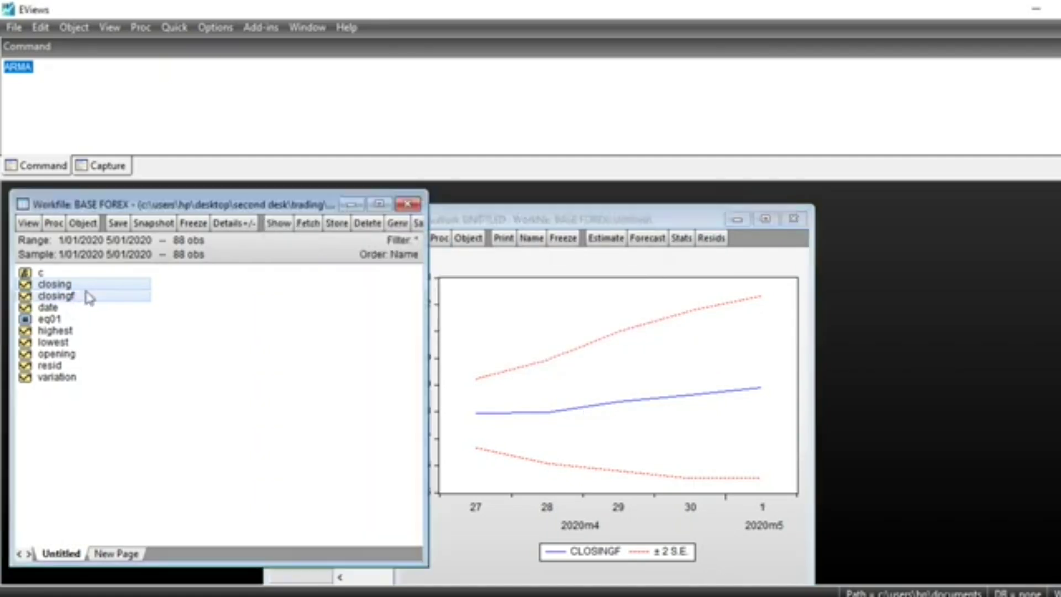
pyautogui.doubleClick(87, 297)
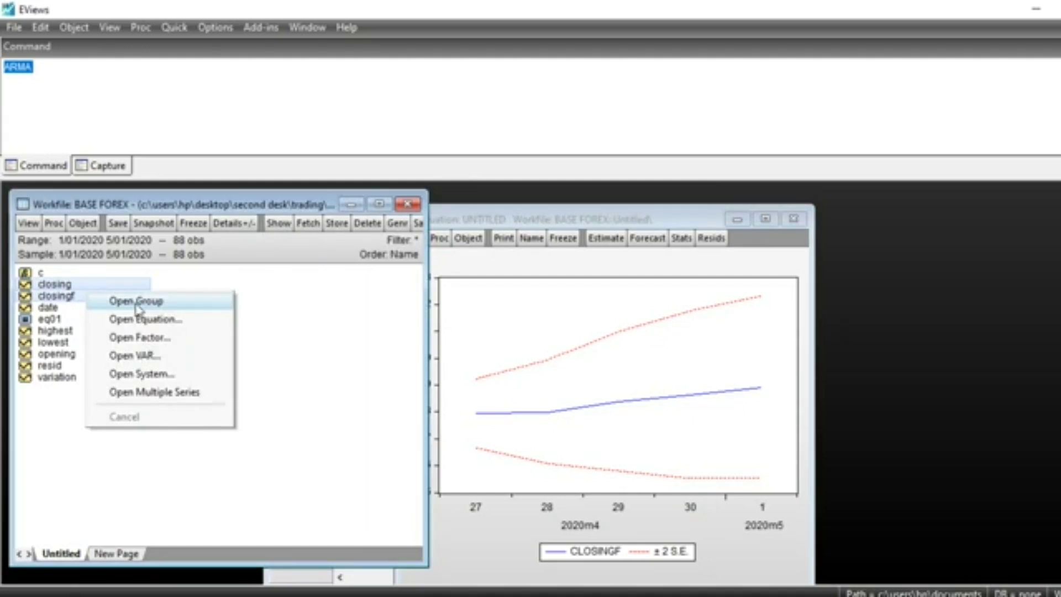
pyautogui.click(137, 303)
pyautogui.click(192, 249)
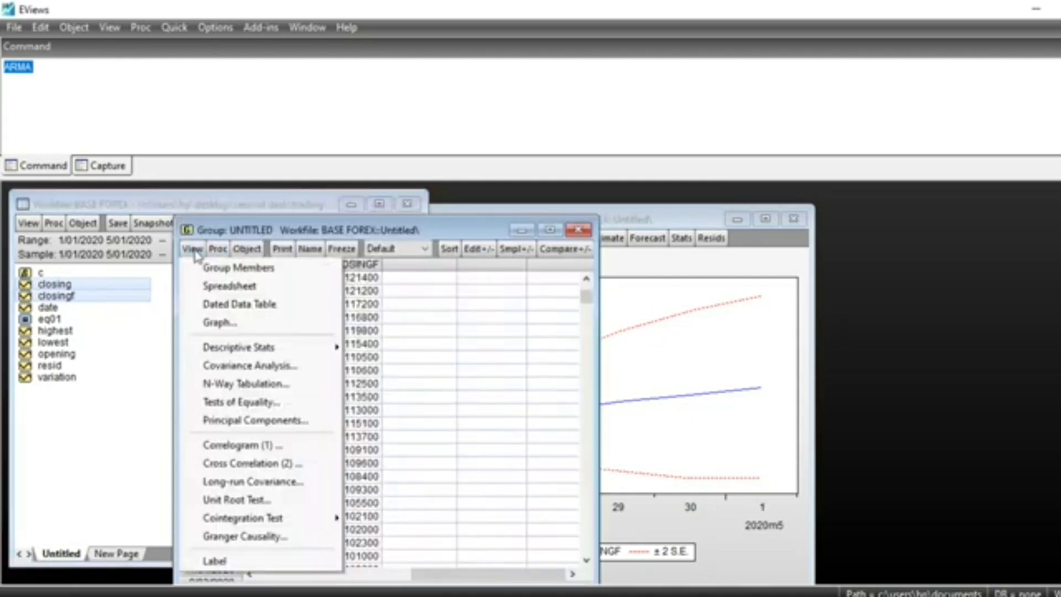
pyautogui.click(237, 324)
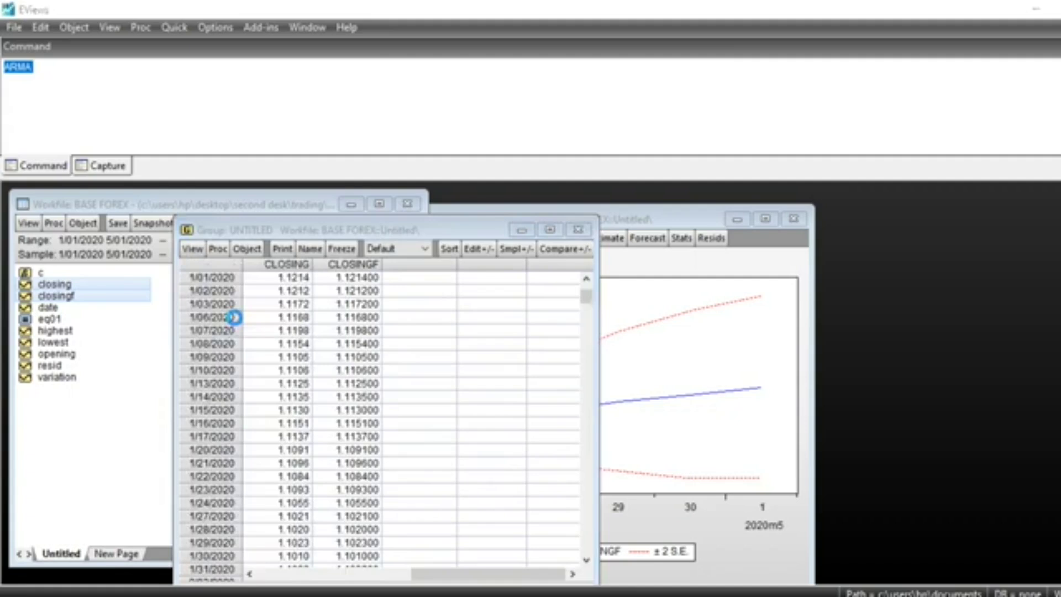
pyautogui.click(578, 230)
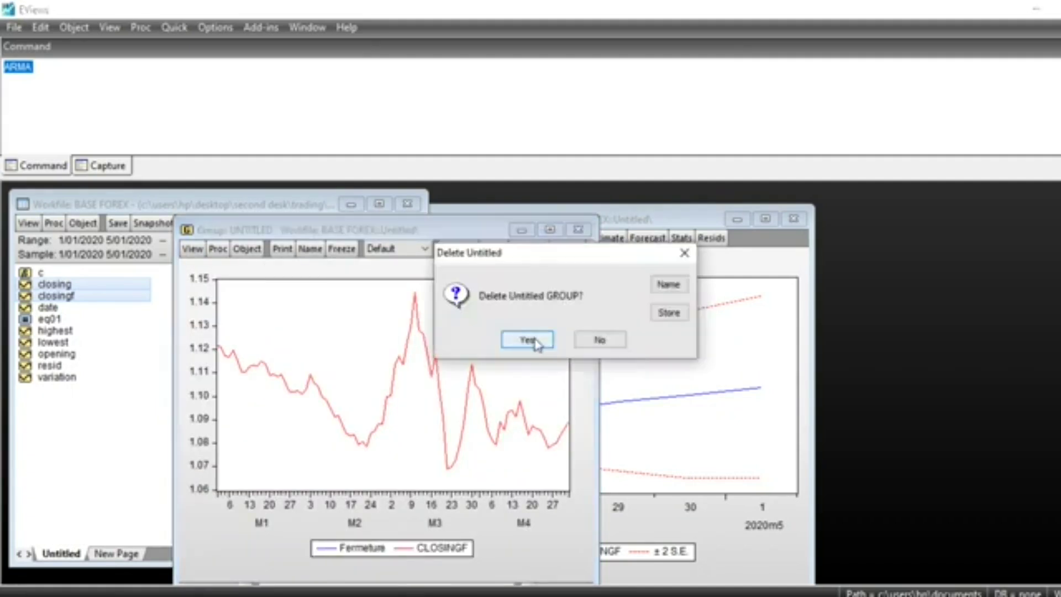
pyautogui.click(533, 339)
# Step: Reselect closing and closingf, open them as a group, and line-graph actual against forecast
pyautogui.click(121, 293)
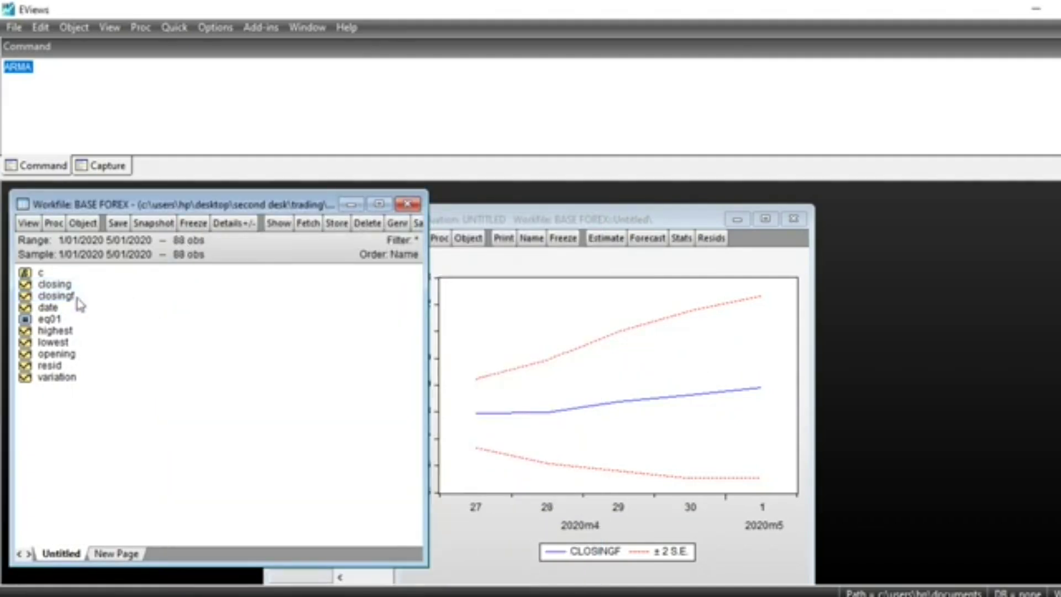
pyautogui.keyDown('ctrl'); pyautogui.click(56, 284); pyautogui.keyUp('ctrl')
pyautogui.rightClick(80, 288)
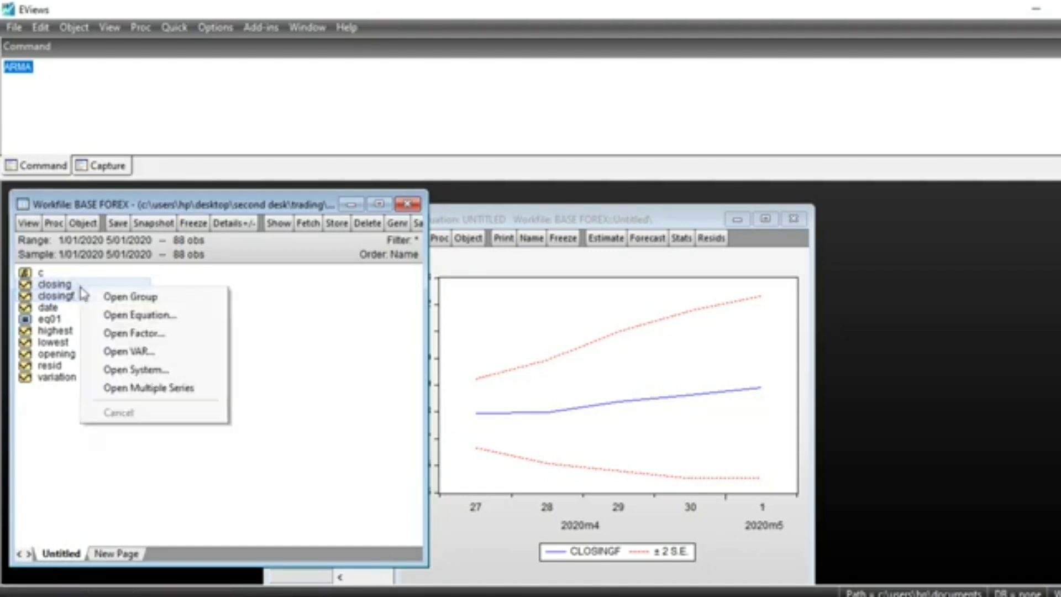
pyautogui.click(133, 297)
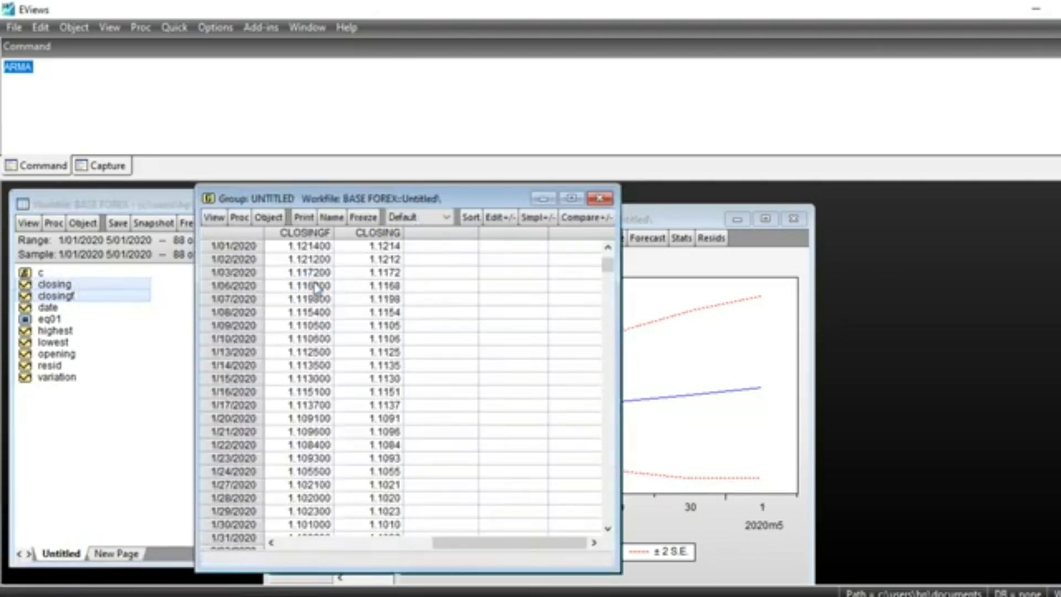
pyautogui.click(213, 217)
pyautogui.click(254, 295)
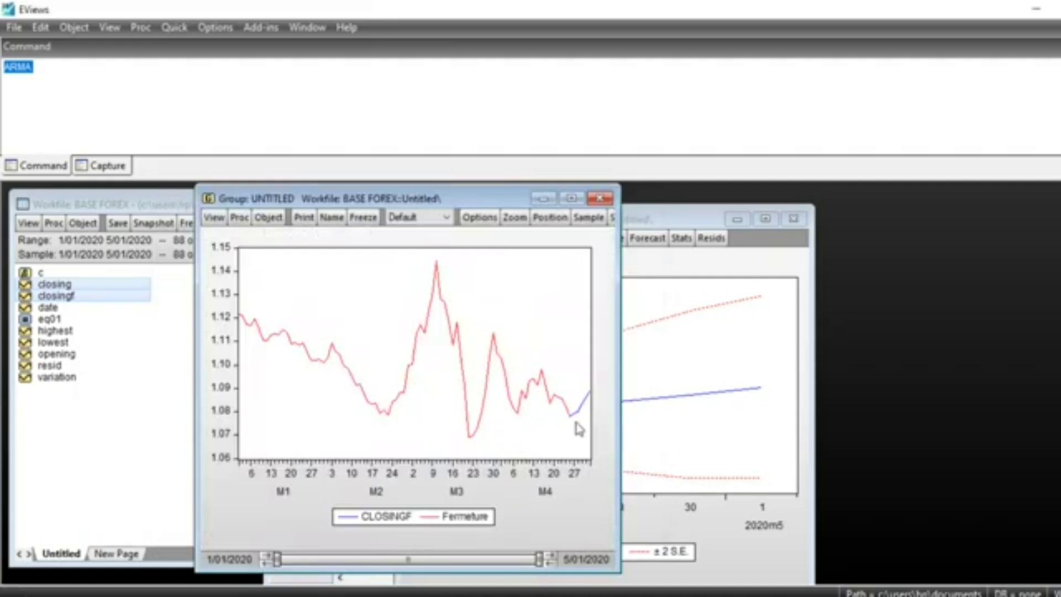